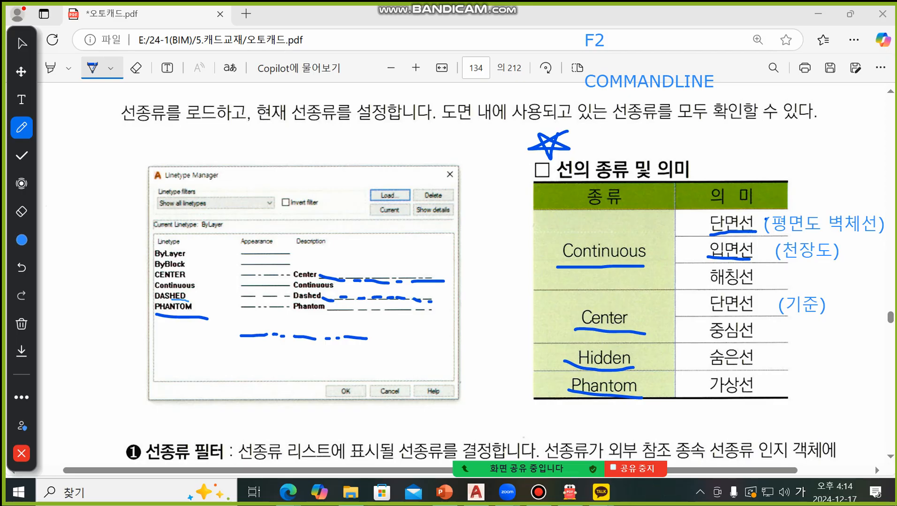
# Erase the three blue parenthesised notes beside the linetype table and the stray stroke over "필터 반전".
pyautogui.click(22, 44)
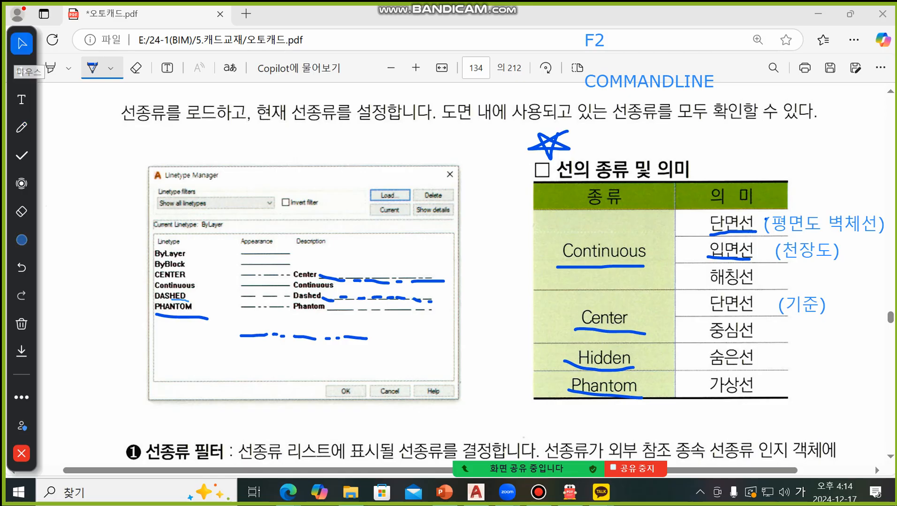
pyautogui.scroll(-3, 469, 272)
pyautogui.scroll(-1, 469, 272)
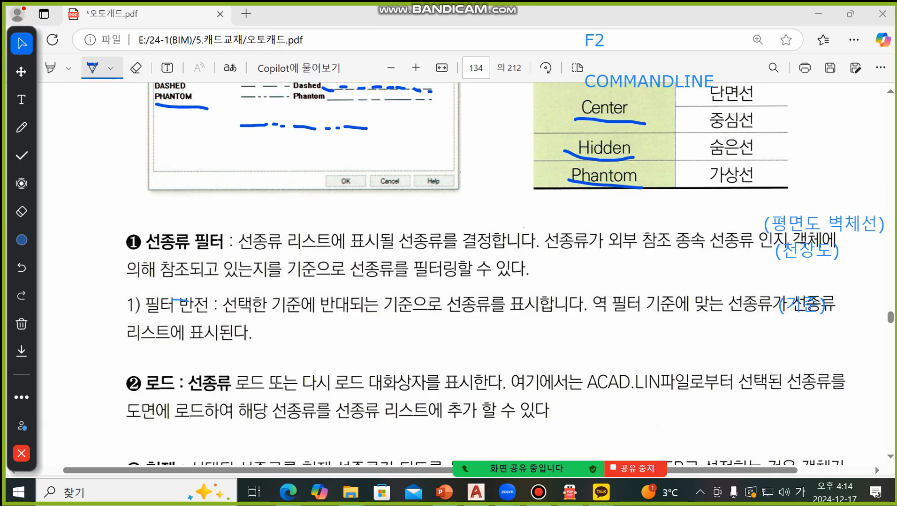
pyautogui.click(22, 212)
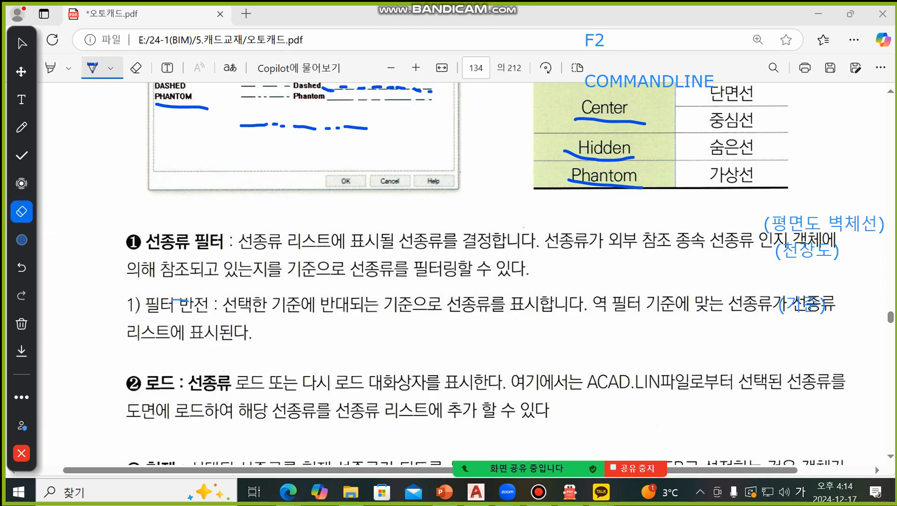
pyautogui.moveTo(807, 220); pyautogui.dragTo(796, 323)
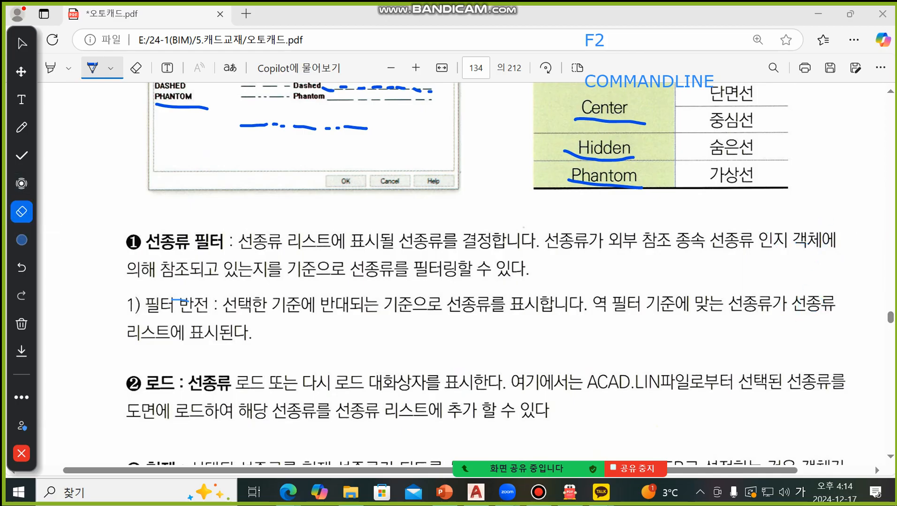
pyautogui.moveTo(184, 294); pyautogui.dragTo(180, 305)
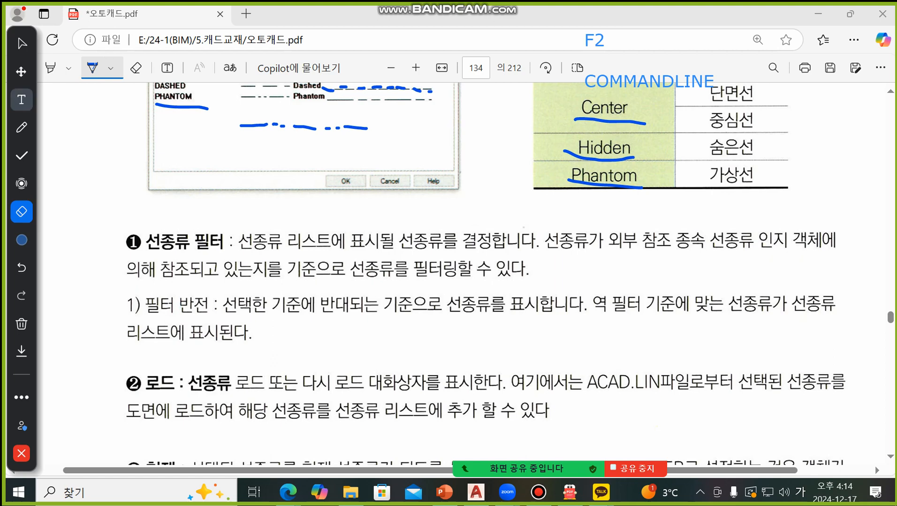
pyautogui.click(22, 43)
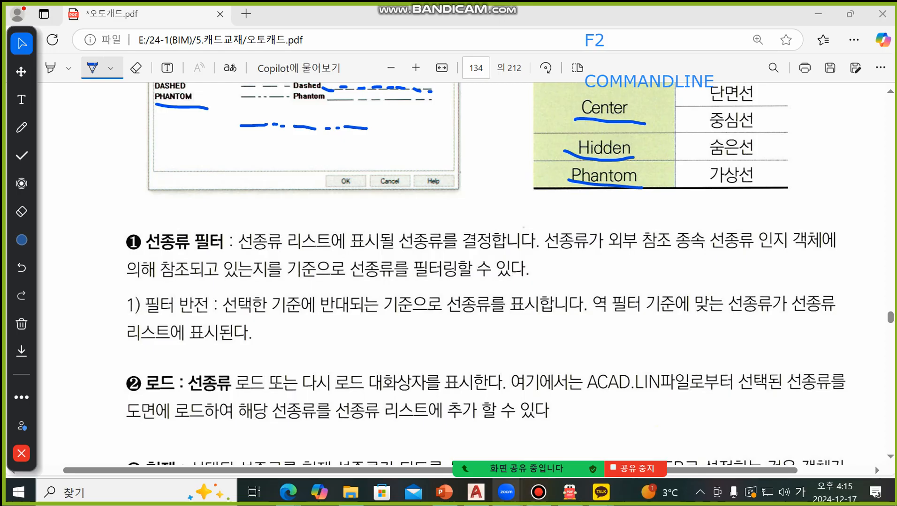
# Switch to AutoCAD, maximise its window and review the loaded linetypes in the Linetype Manager without changing anything.
pyautogui.click(476, 492)
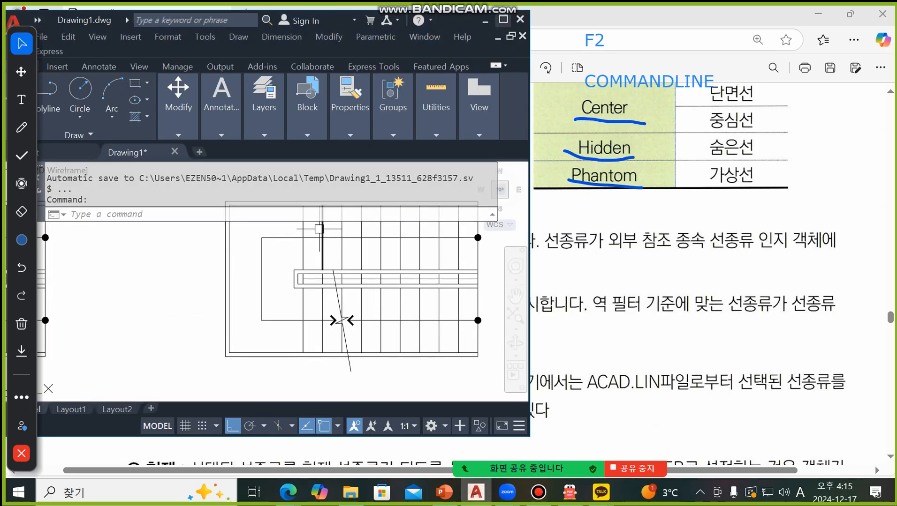
pyautogui.click(503, 19)
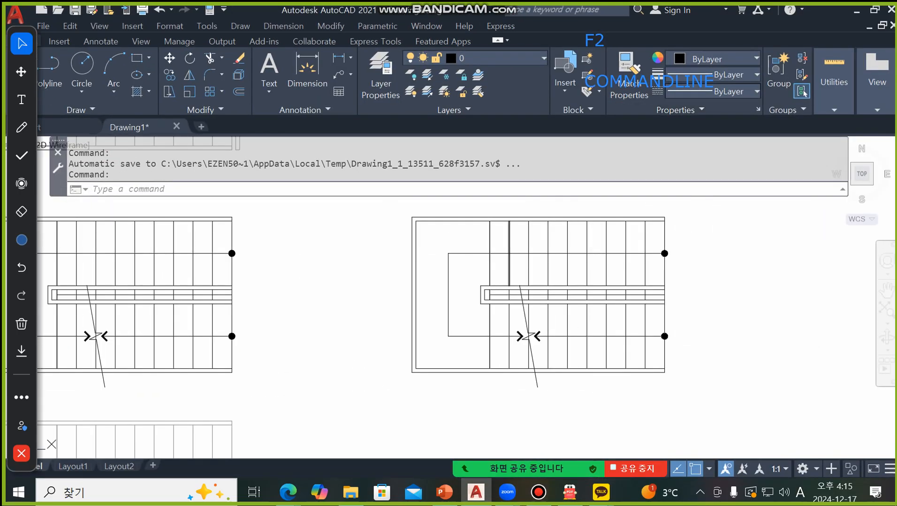
pyautogui.click(753, 92)
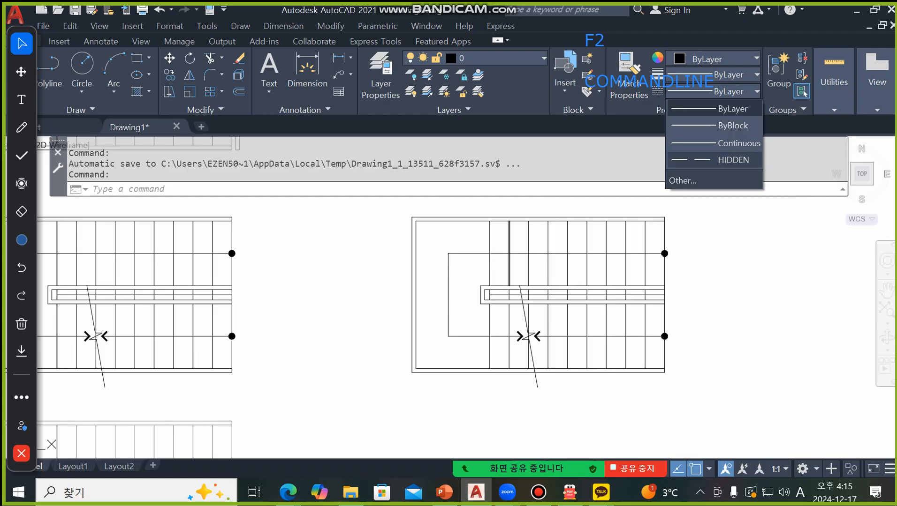
pyautogui.click(682, 180)
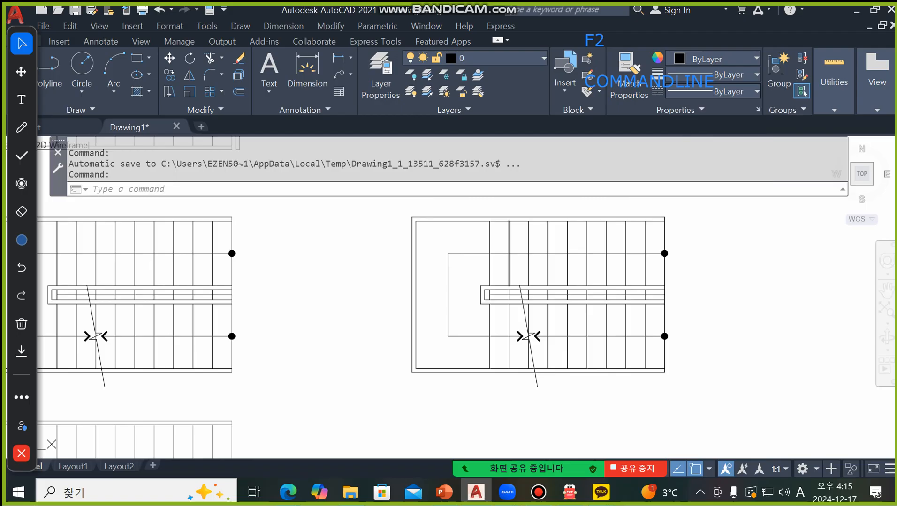
pyautogui.click(788, 95)
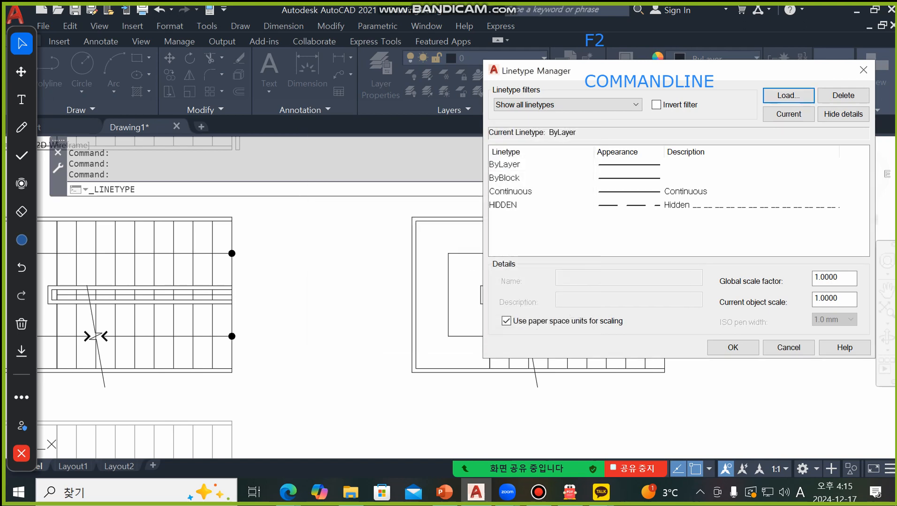
pyautogui.click(386, 338)
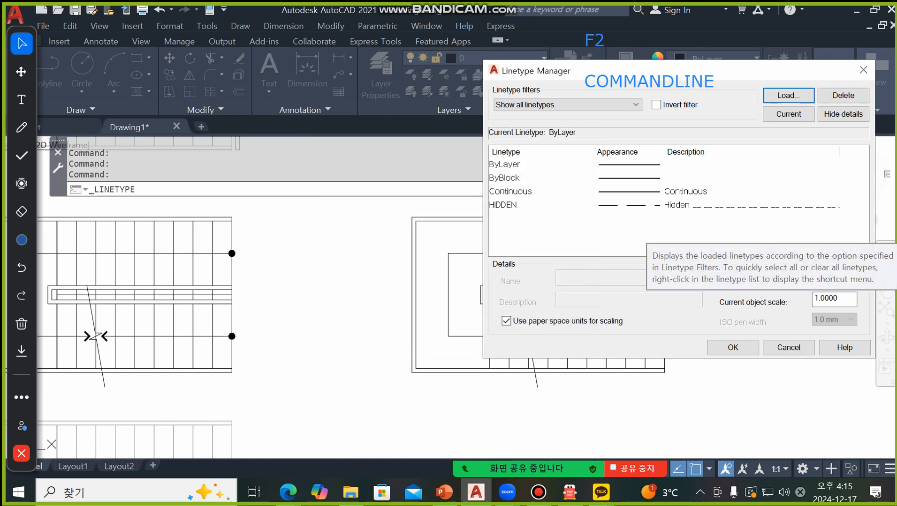
pyautogui.click(788, 347)
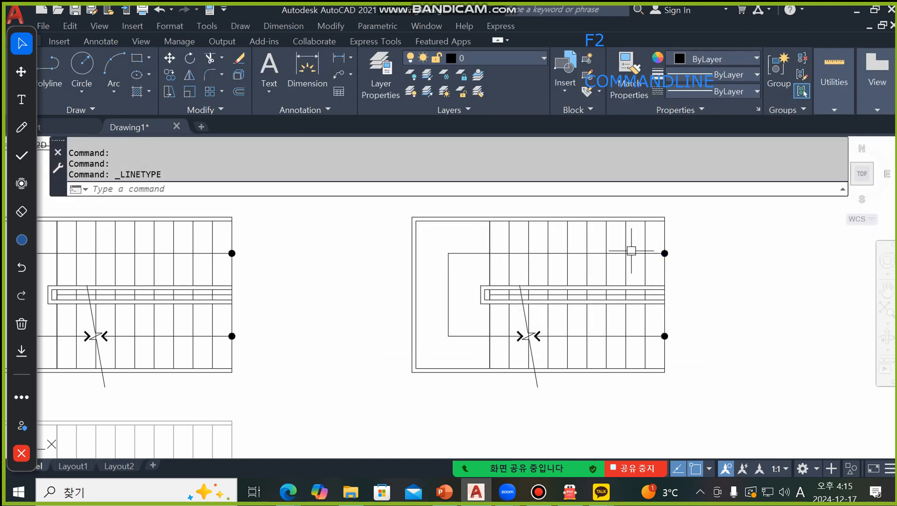
pyautogui.click(470, 221)
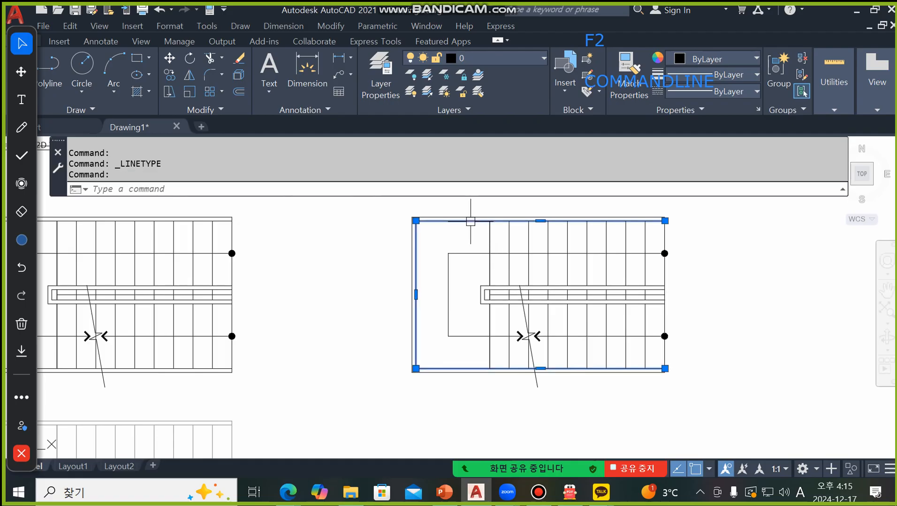
pyautogui.click(730, 91)
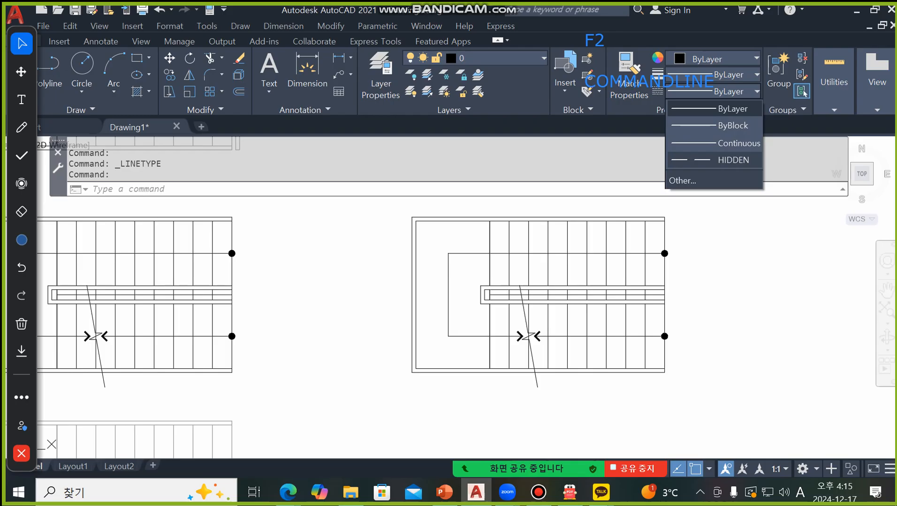
pyautogui.press('Escape')
pyautogui.press('Escape')
pyautogui.press('Escape')
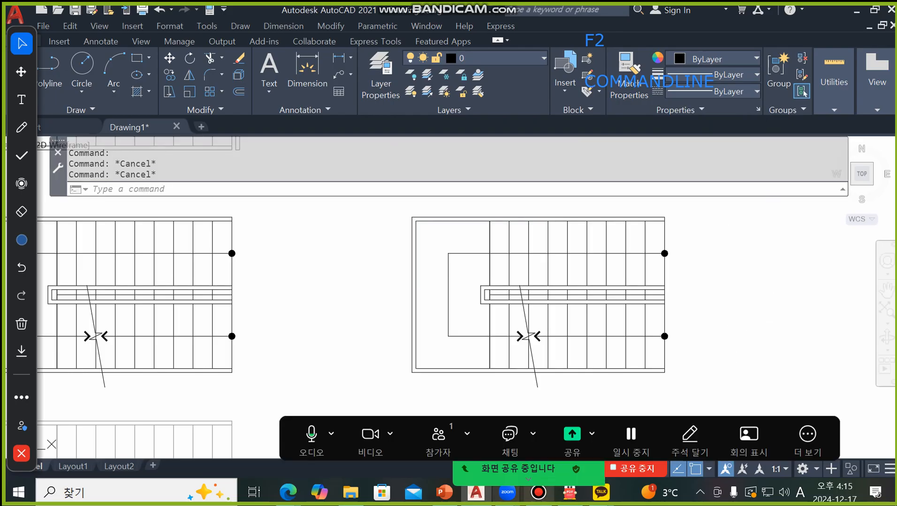
# Switch to the browser window with 오토캐드.pdf and underline "선종류를 필터링할" in item 1.
pyautogui.click(570, 492)
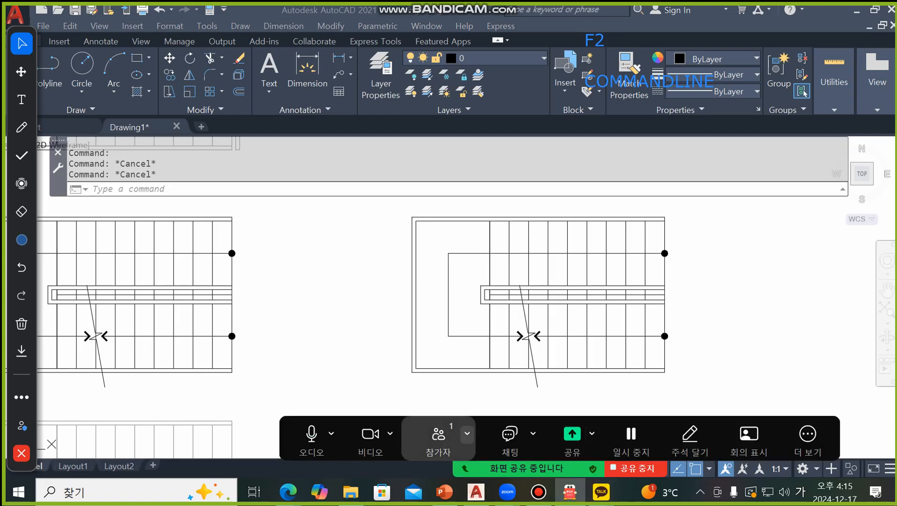
pyautogui.moveTo(287, 493)
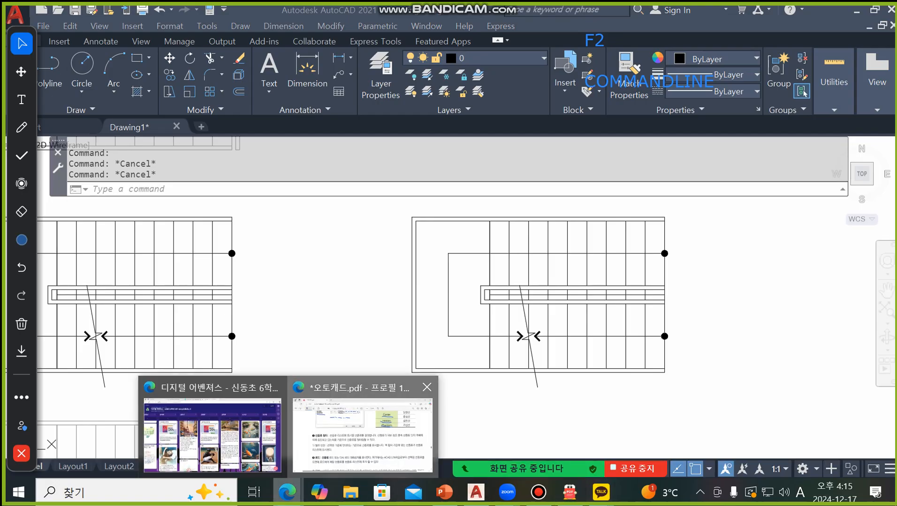
pyautogui.click(366, 429)
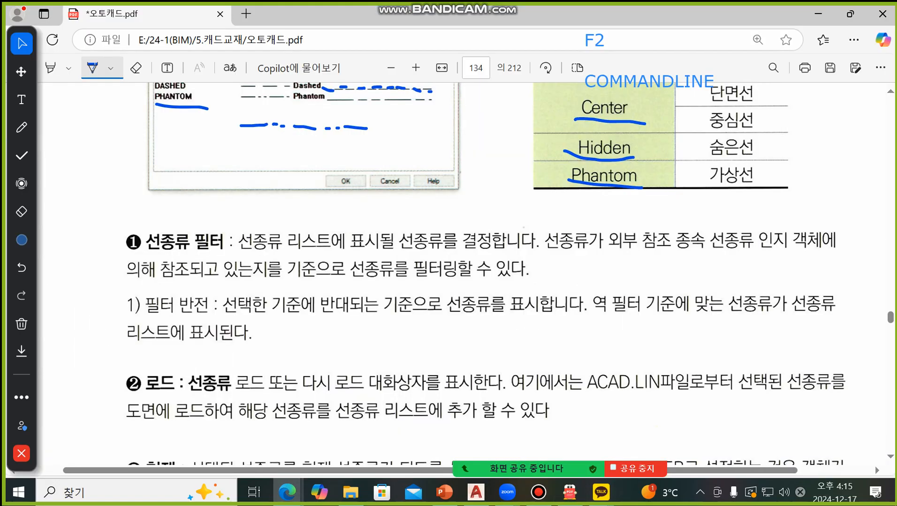
pyautogui.moveTo(348, 283); pyautogui.dragTo(469, 280)
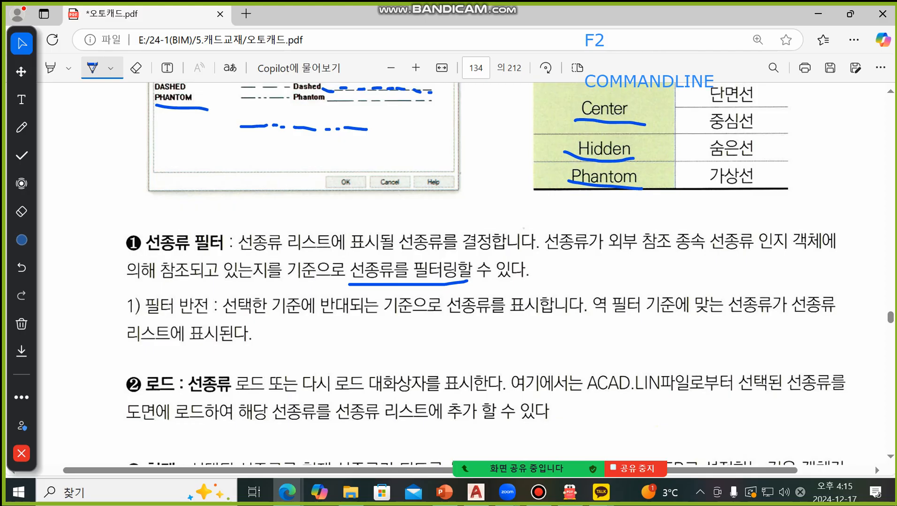
# Draw an upward arrow in the Linetype Manager picture and underline the "필터 반전" explanation up to "선종류가".
pyautogui.scroll(3, 478, 272)
pyautogui.moveTo(257, 343)
pyautogui.mouseDown()
pyautogui.moveTo(268, 296)
pyautogui.moveTo(257, 298)
pyautogui.moveTo(270, 282)
pyautogui.mouseUp()
pyautogui.scroll(-3, 270, 282)
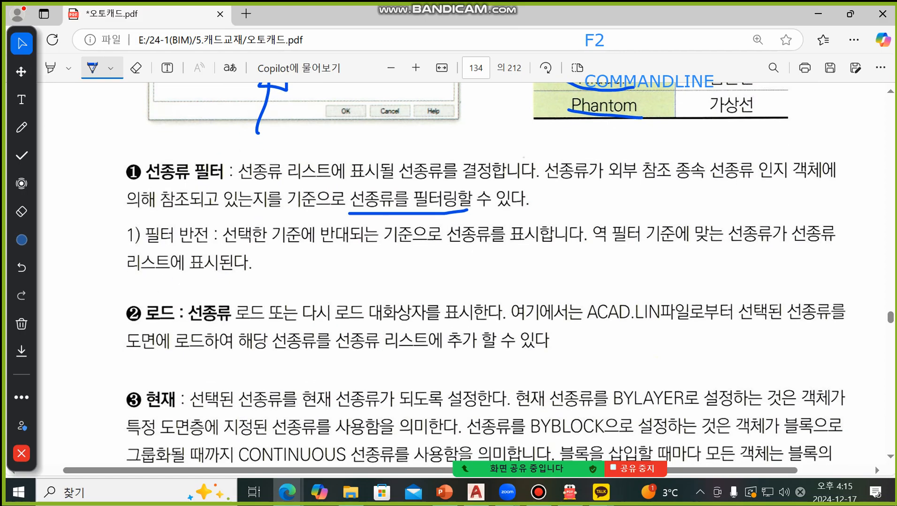
pyautogui.moveTo(219, 247); pyautogui.dragTo(780, 248)
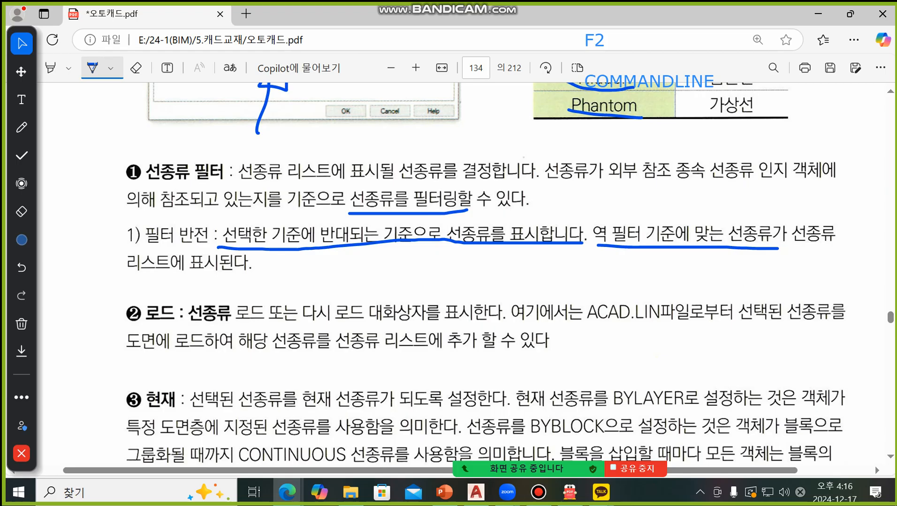
# Circle the "로드" heading of item 2 and mark the Load button in the Linetype Manager picture.
pyautogui.scroll(-3, 485, 274)
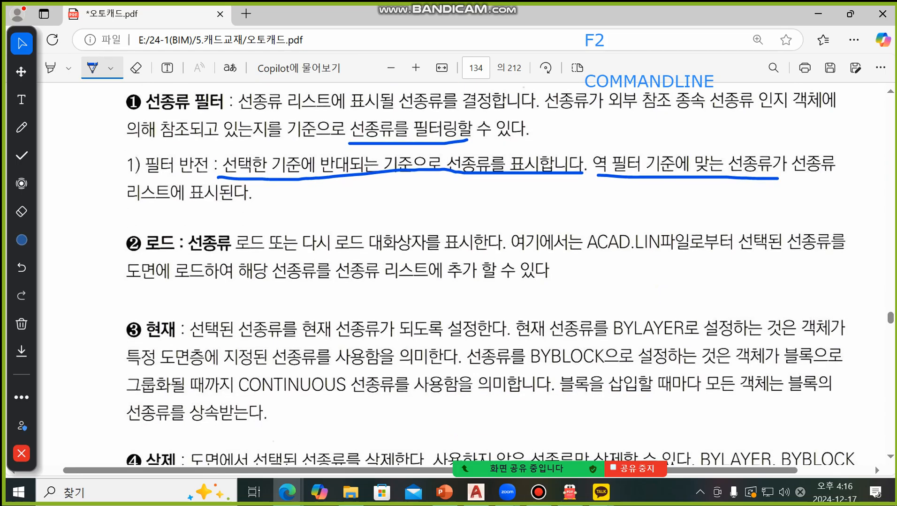
pyautogui.moveTo(179, 261)
pyautogui.mouseDown()
pyautogui.moveTo(170, 265)
pyautogui.moveTo(141, 231)
pyautogui.moveTo(180, 263)
pyautogui.mouseUp()
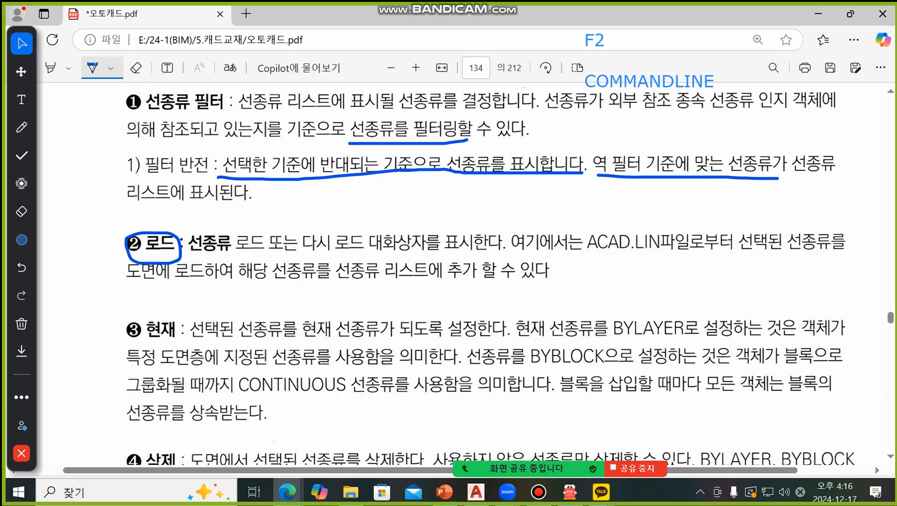
pyautogui.scroll(7, 180, 262)
pyautogui.scroll(10, 451, 274)
pyautogui.moveTo(387, 253); pyautogui.dragTo(391, 267)
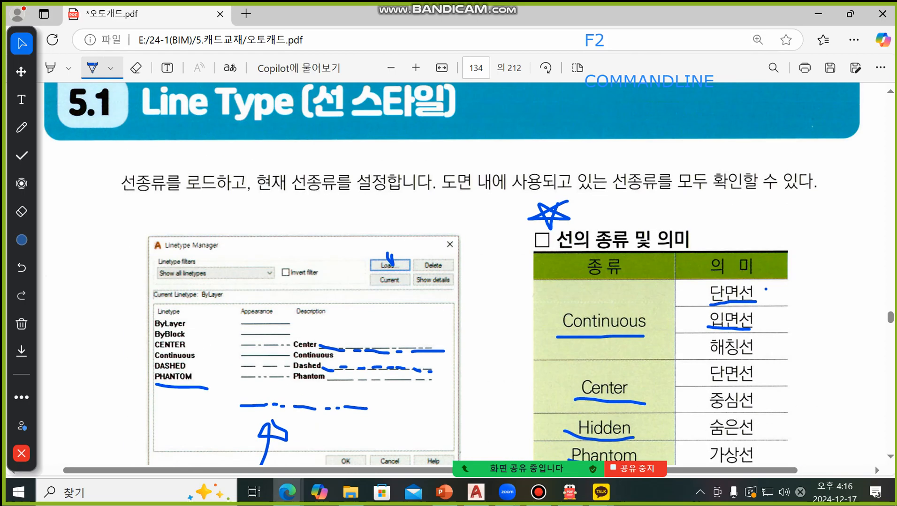
pyautogui.moveTo(335, 274)
pyautogui.mouseDown()
pyautogui.moveTo(327, 325)
pyautogui.moveTo(330, 308)
pyautogui.mouseUp()
# Draw boxes around the "현재" heading of item 3 and the "삭제" heading of item 4.
pyautogui.scroll(-9, 451, 274)
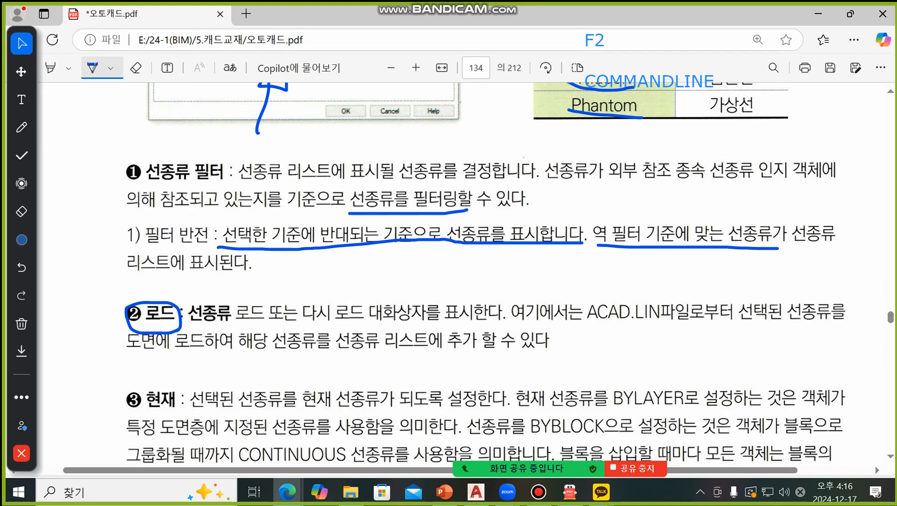
pyautogui.scroll(-1, 452, 275)
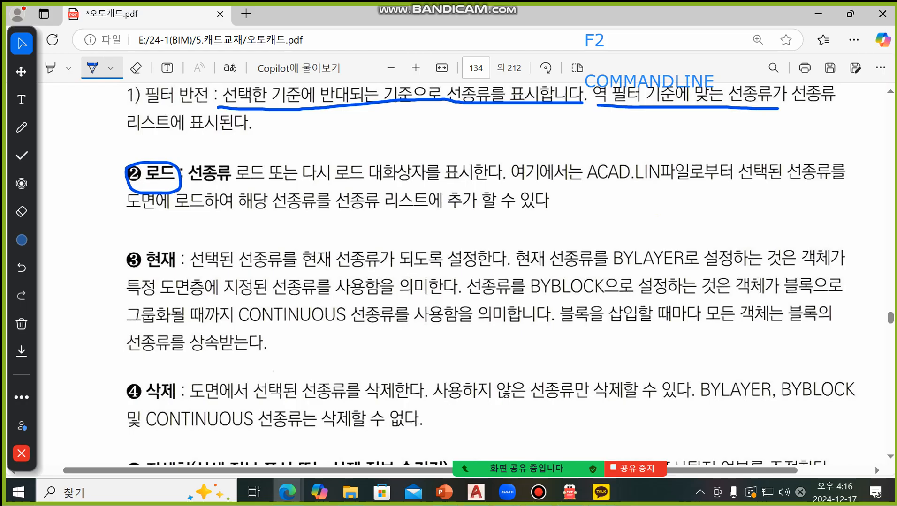
pyautogui.moveTo(137, 275)
pyautogui.mouseDown()
pyautogui.moveTo(180, 259)
pyautogui.moveTo(120, 250)
pyautogui.moveTo(129, 275)
pyautogui.mouseUp()
pyautogui.moveTo(133, 407)
pyautogui.mouseDown()
pyautogui.moveTo(170, 414)
pyautogui.moveTo(179, 371)
pyautogui.moveTo(122, 401)
pyautogui.mouseUp()
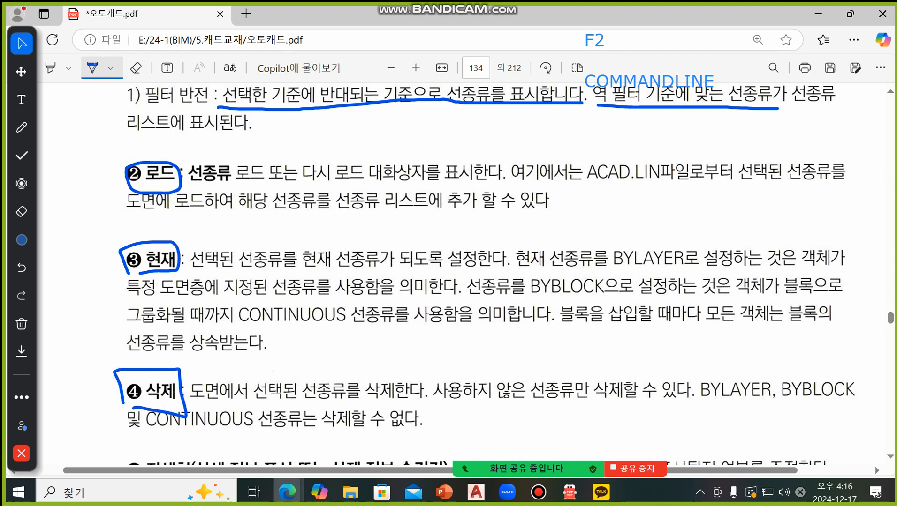
# Switch back to AutoCAD and open the Linetype Manager.
pyautogui.click(819, 13)
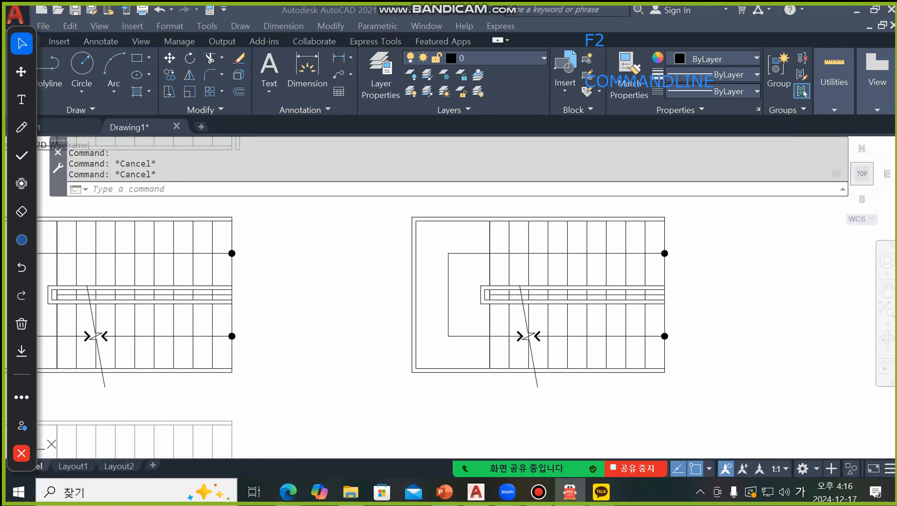
pyautogui.click(558, 265)
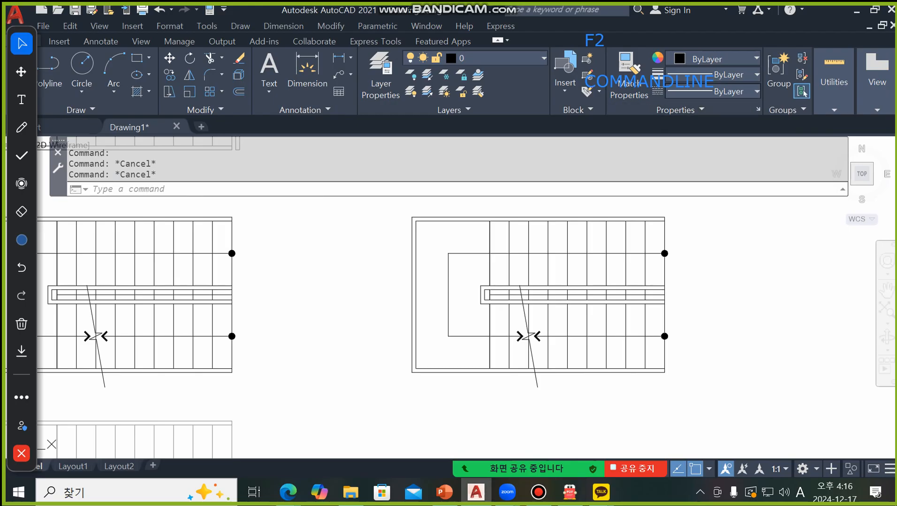
pyautogui.click(756, 92)
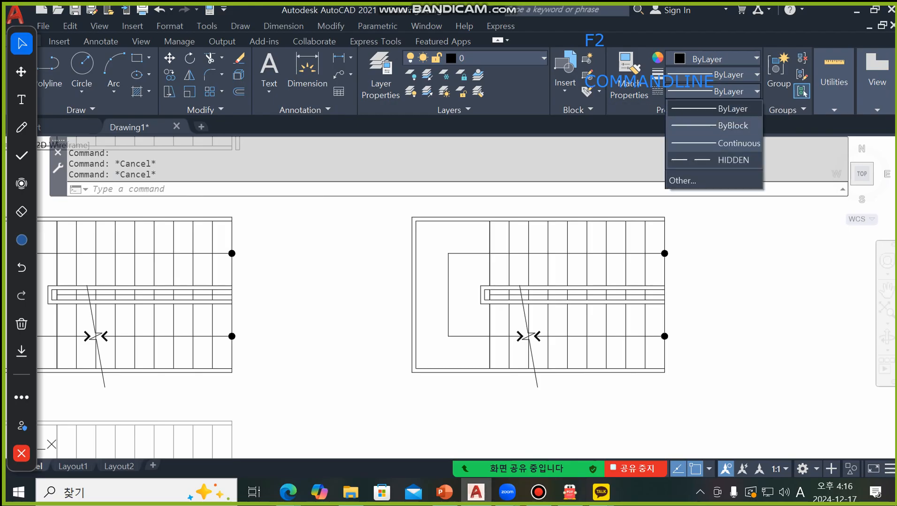
pyautogui.click(682, 180)
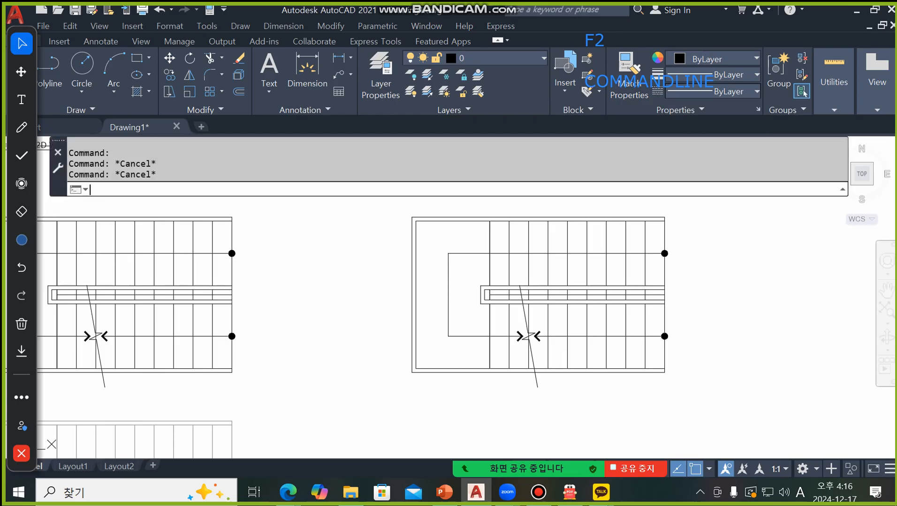
# Try twice to delete the HIDDEN linetype from the drawing.
pyautogui.click(664, 205)
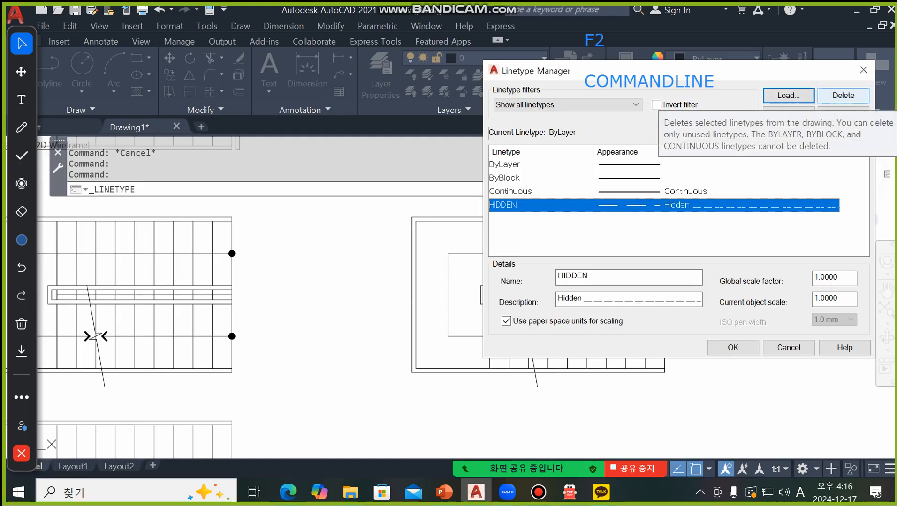
pyautogui.click(842, 95)
pyautogui.click(767, 275)
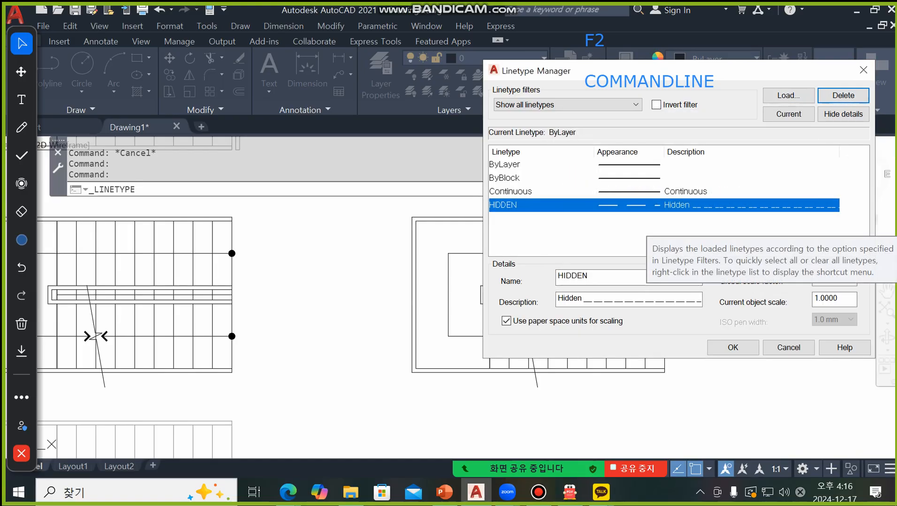
pyautogui.click(843, 95)
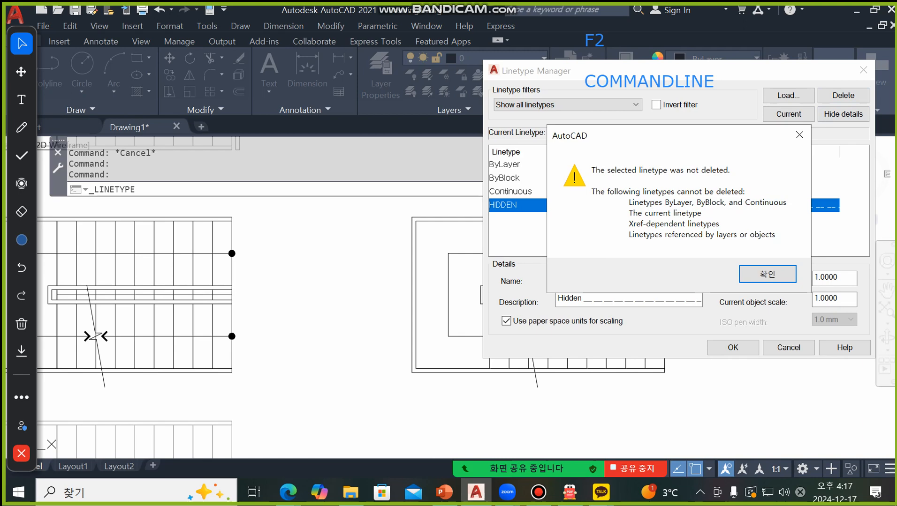
# Dismiss the deletion warning, close the Linetype Manager and check the drawing's layers in the Layer Properties Manager.
pyautogui.click(799, 135)
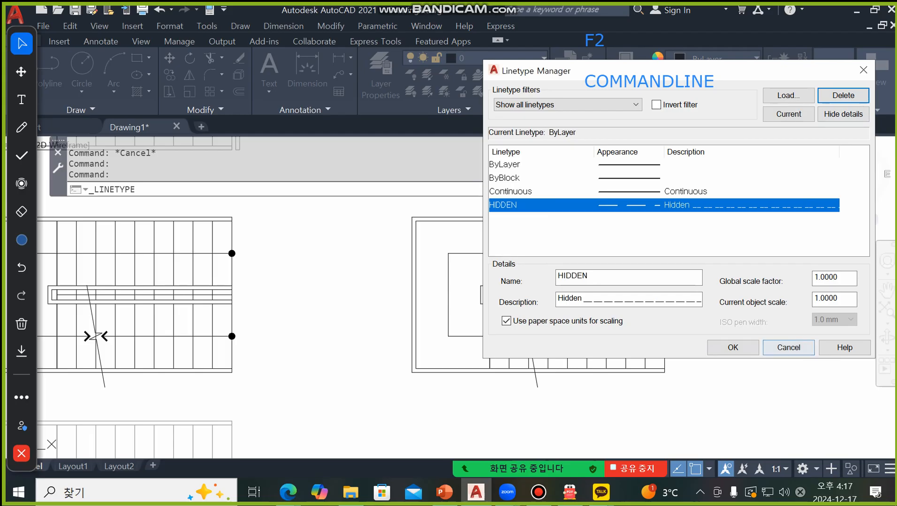
pyautogui.click(732, 348)
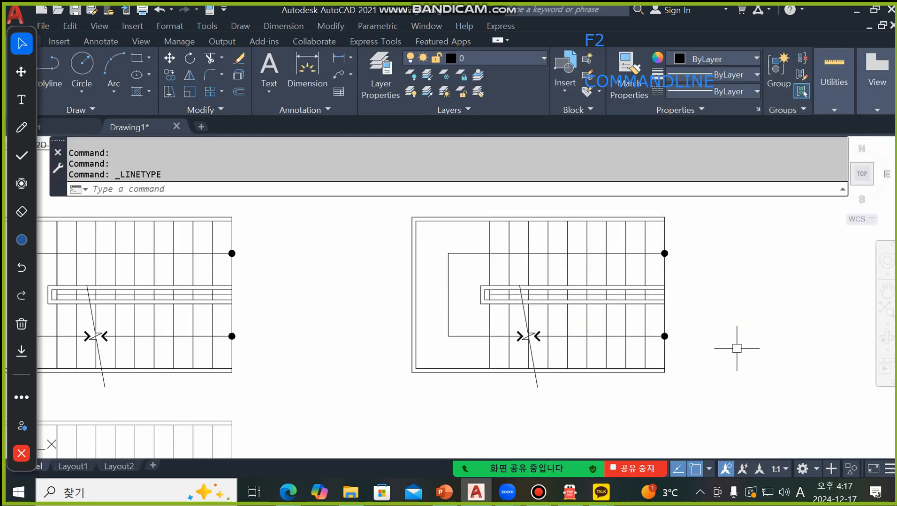
pyautogui.click(543, 58)
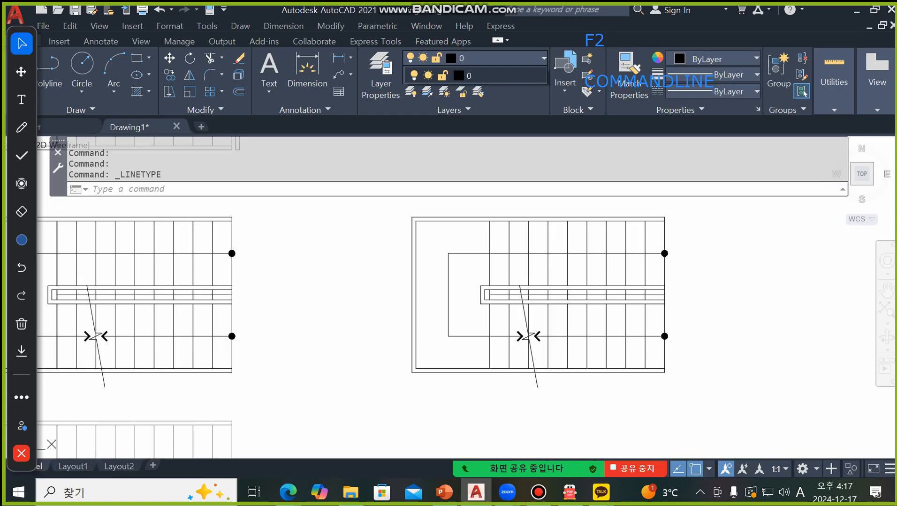
pyautogui.click(381, 75)
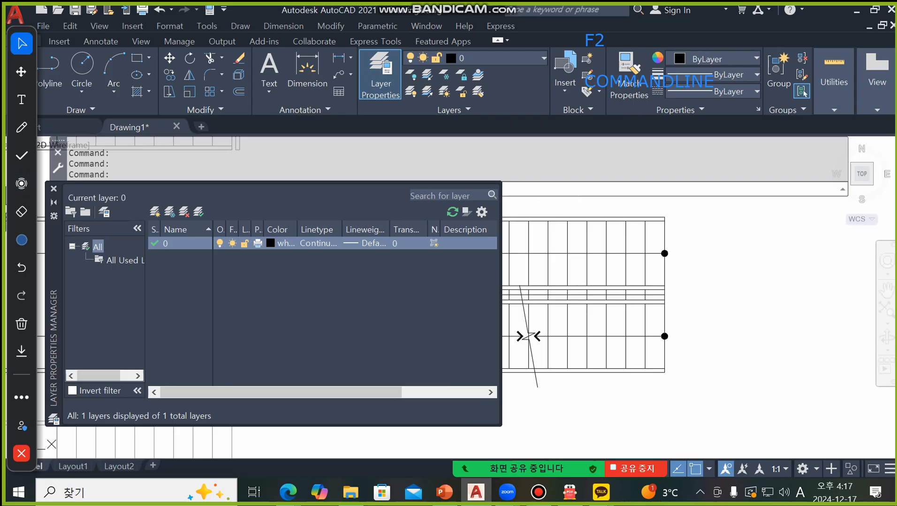
pyautogui.click(53, 189)
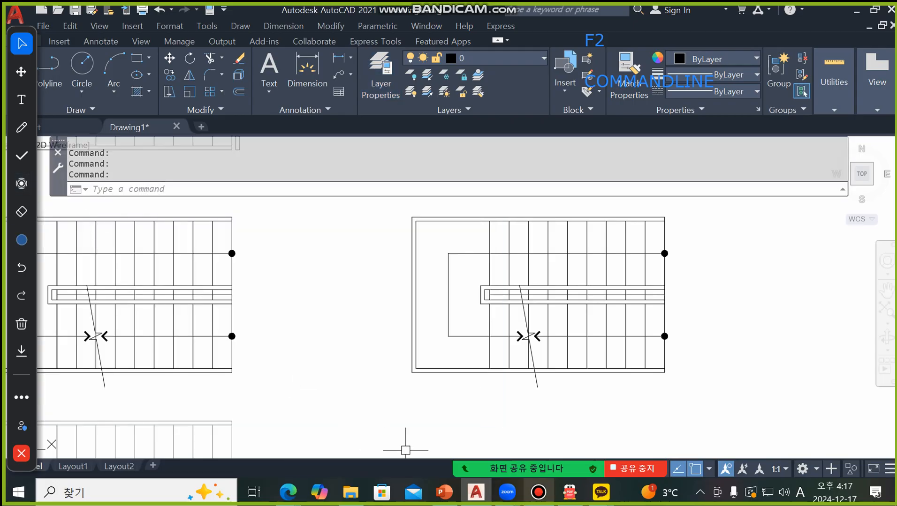
# Switch to the 오토캐드.pdf textbook in Edge and read on from item 4 "삭제" to section 5.2 Line Type Scale.
pyautogui.click(569, 492)
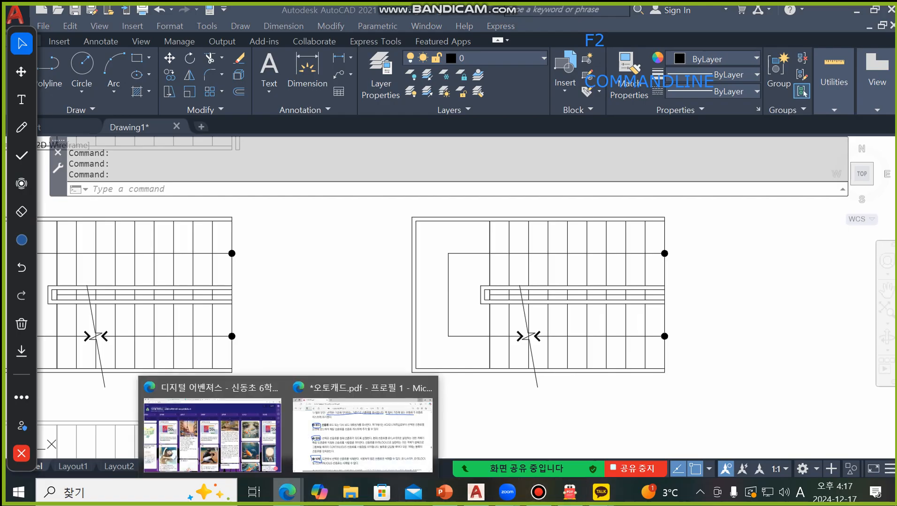
pyautogui.click(359, 434)
pyautogui.scroll(-1, 469, 272)
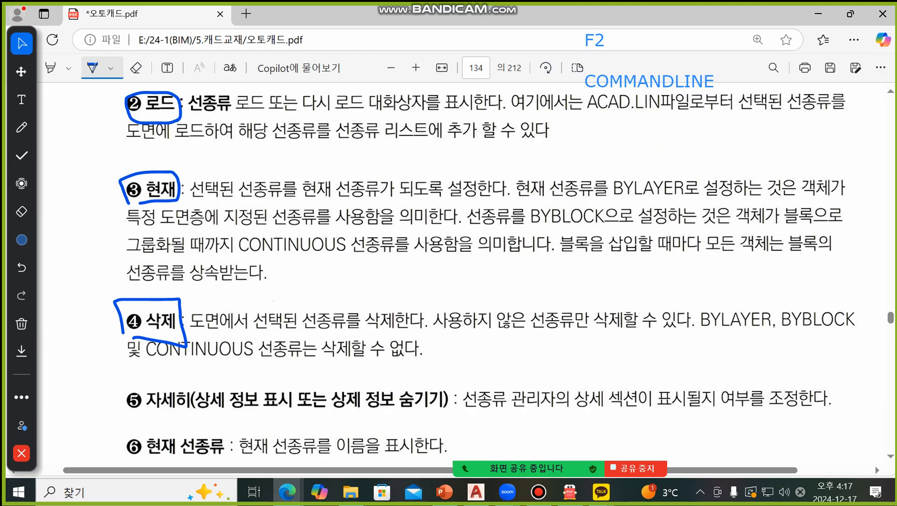
pyautogui.scroll(-3, 469, 272)
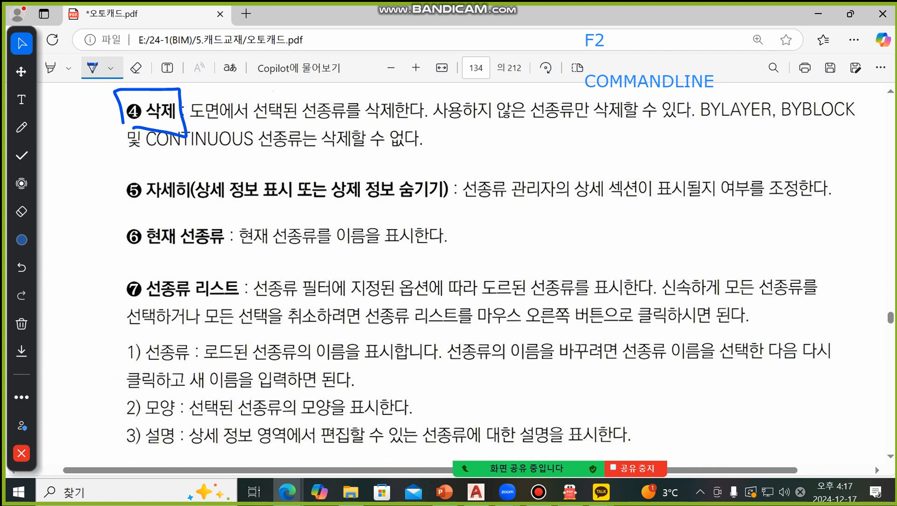
pyautogui.scroll(-2, 469, 272)
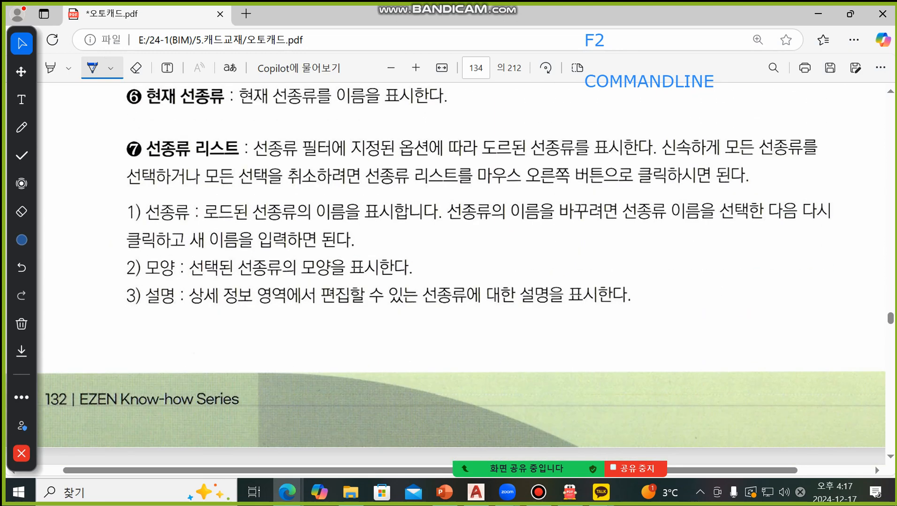
pyautogui.scroll(-5, 469, 272)
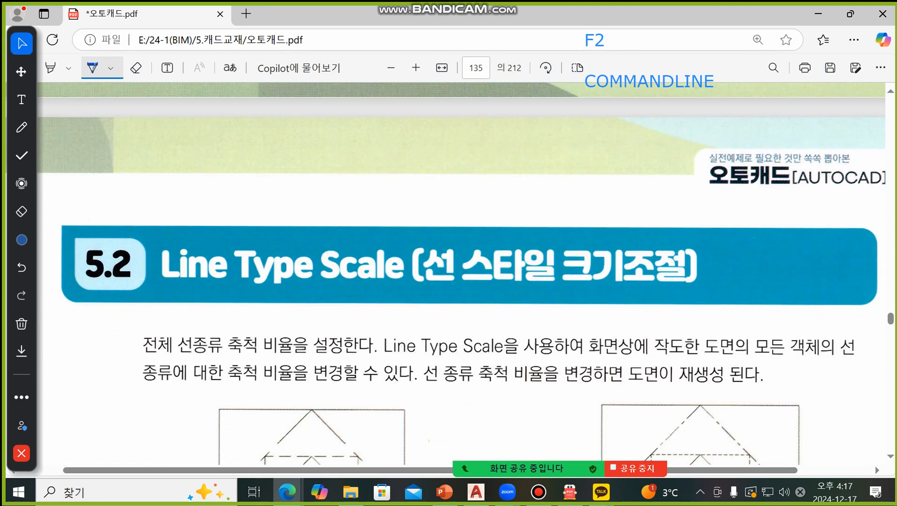
# Underline "Line Type Scale" in the section 5.2 heading and draw a star above it.
pyautogui.hotkey('ctrl', '-')
pyautogui.hotkey('ctrl', '-')
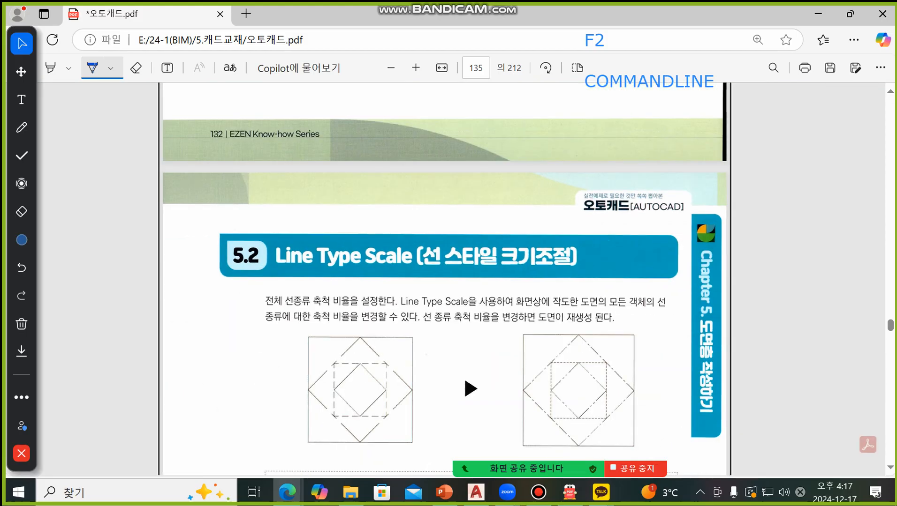
pyautogui.moveTo(279, 267); pyautogui.dragTo(406, 263)
pyautogui.moveTo(289, 230); pyautogui.dragTo(305, 209)
# Switch back to AutoCAD and examine the grey HIDDEN lines of the lower stair plan from near and far.
pyautogui.hotkey('alt', 'Tab')
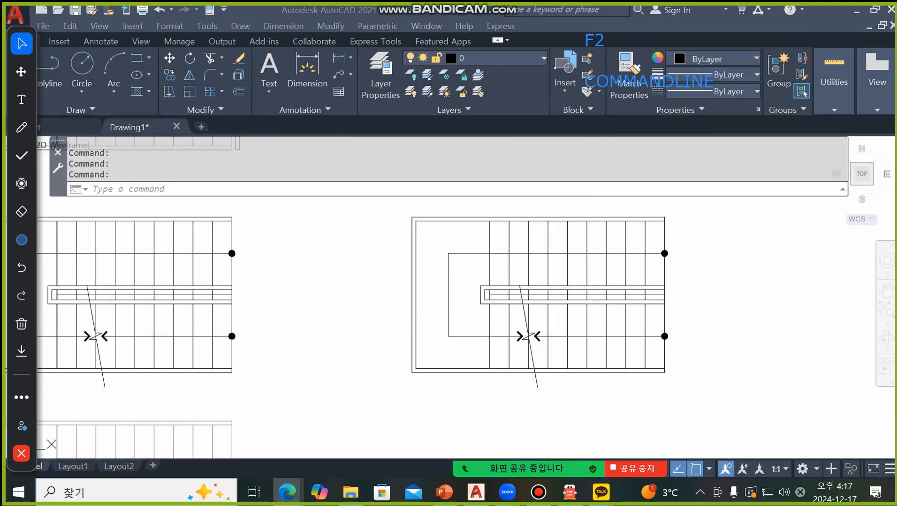
pyautogui.scroll(-2, 357, 314)
pyautogui.scroll(6, 232, 415)
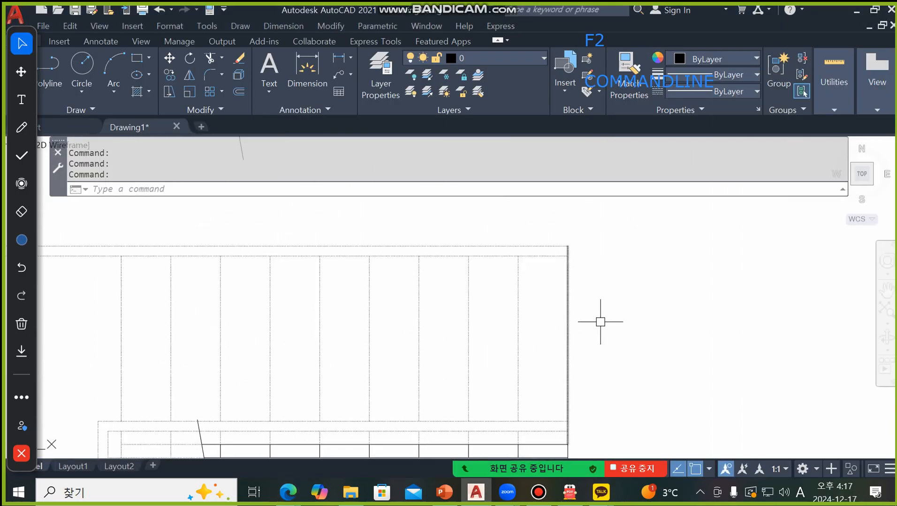
pyautogui.scroll(-5, 596, 324)
pyautogui.scroll(2, 645, 401)
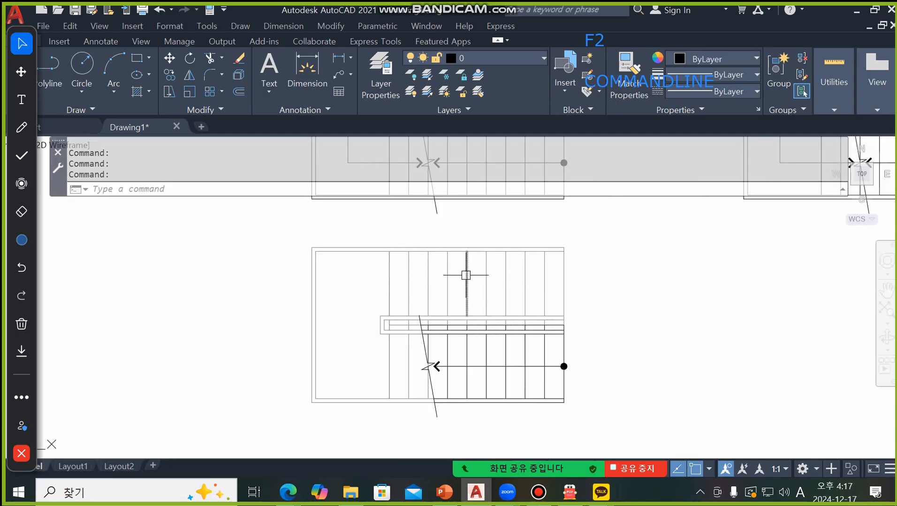
pyautogui.moveTo(466, 275)
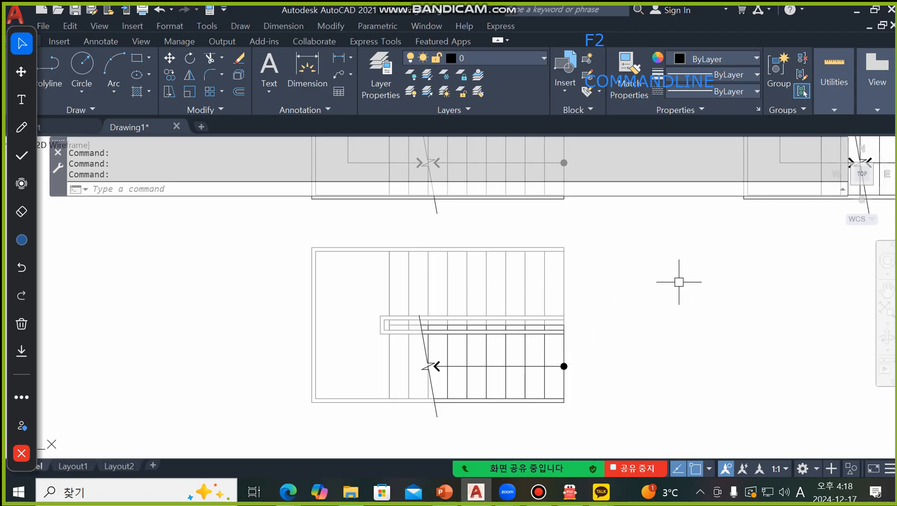
# Set the global linetype scale factor to 5 with the LTSCALE command.
pyautogui.write('ㄴ')
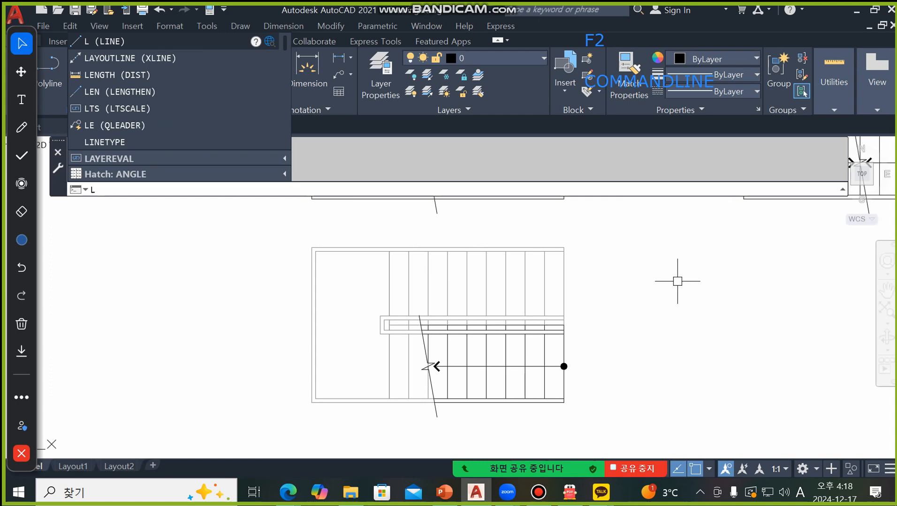
pyautogui.write('T')
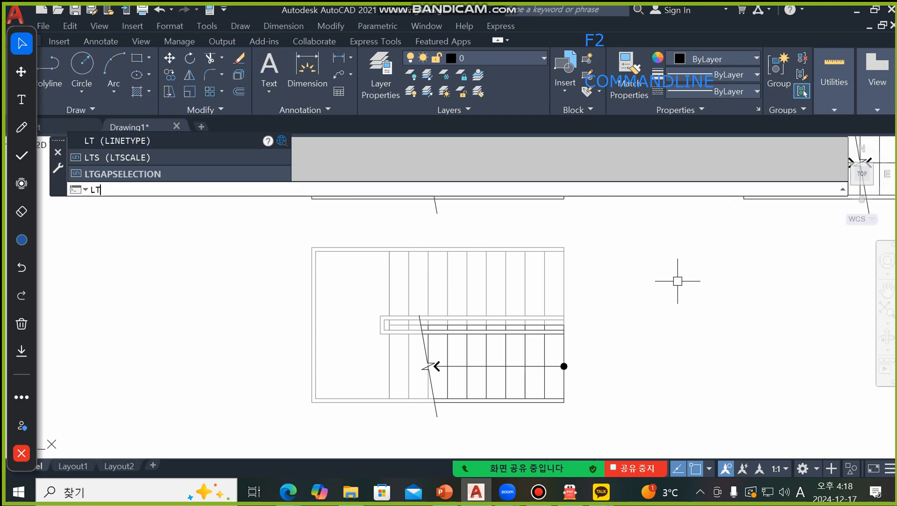
pyautogui.press('Down')
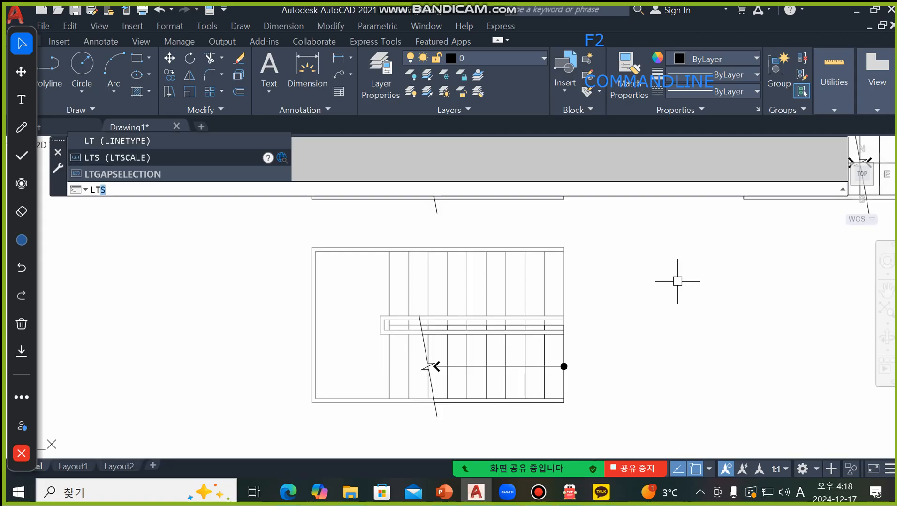
pyautogui.press('Return')
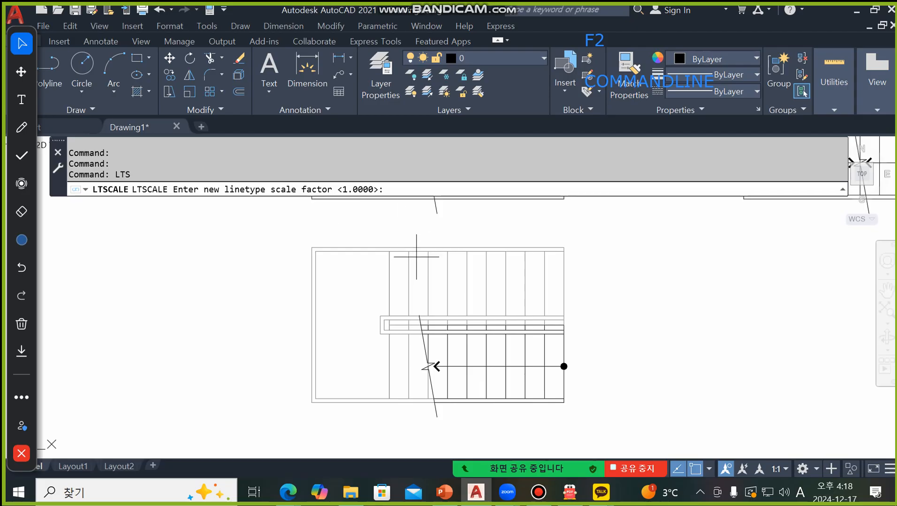
pyautogui.write('5')
pyautogui.press('Return')
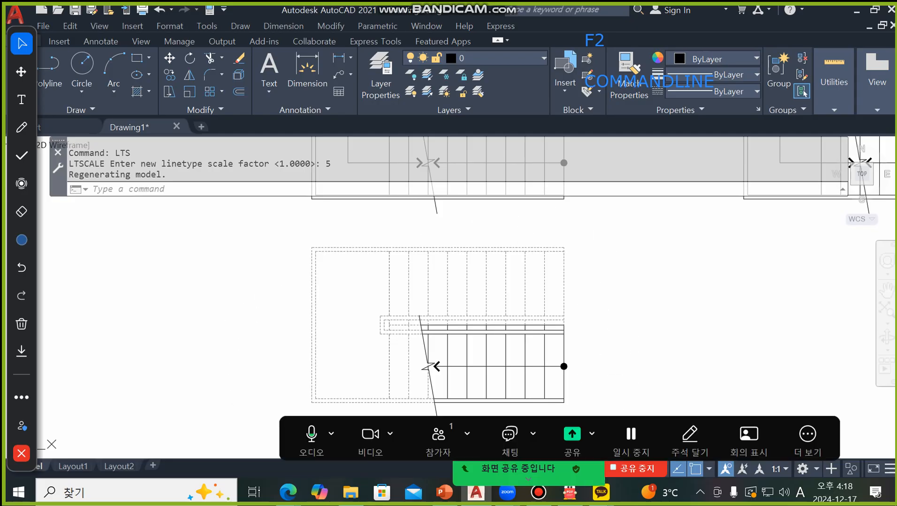
# Examine the dash pattern of the lower stair plan's hidden lines at several zoom levels.
pyautogui.scroll(-4, 466, 306)
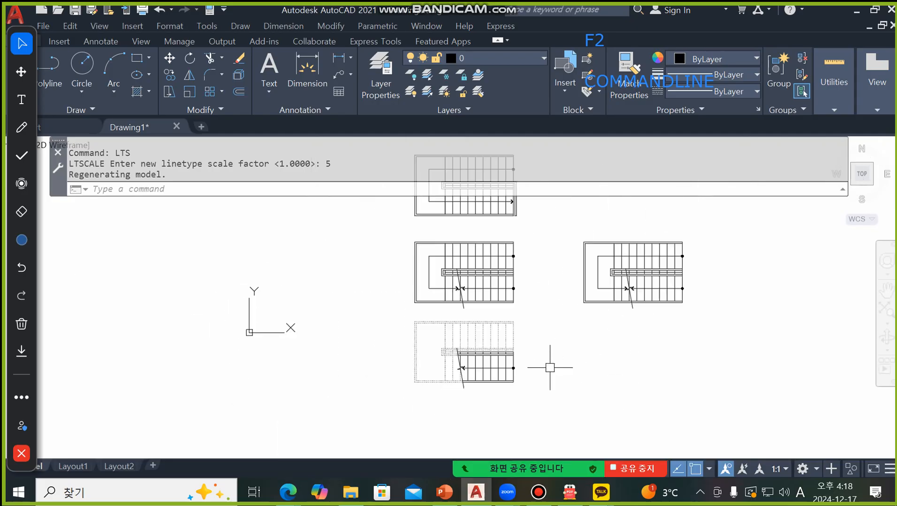
pyautogui.scroll(8, 671, 231)
pyautogui.scroll(-5, 583, 277)
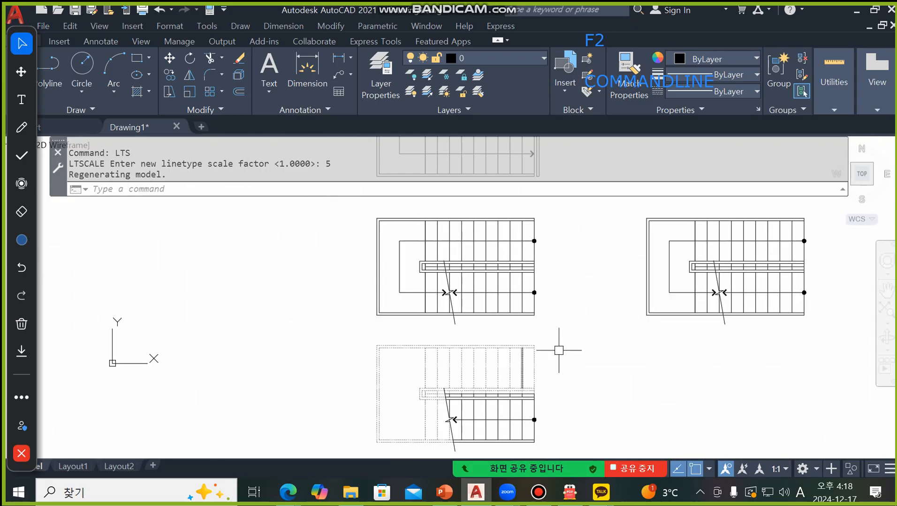
pyautogui.scroll(5, 540, 445)
pyautogui.moveTo(526, 445); pyautogui.dragTo(537, 445, button='middle')
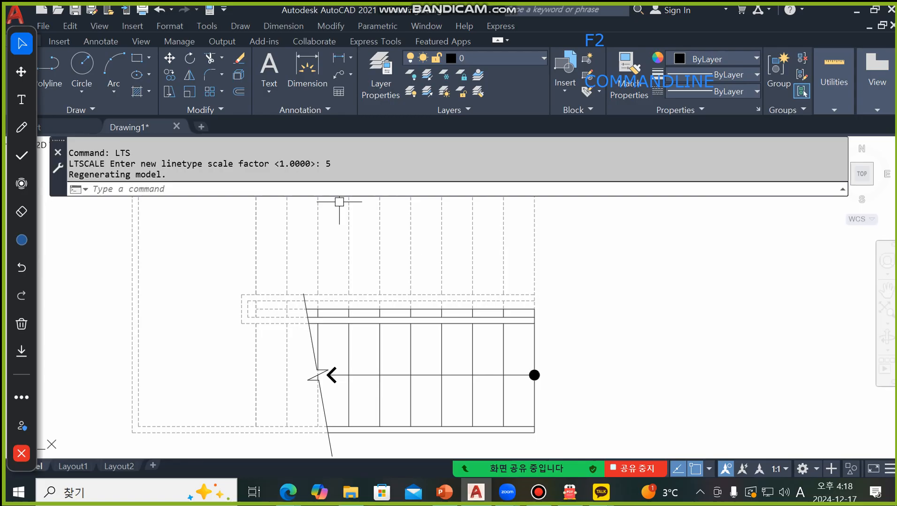
pyautogui.scroll(-4, 561, 321)
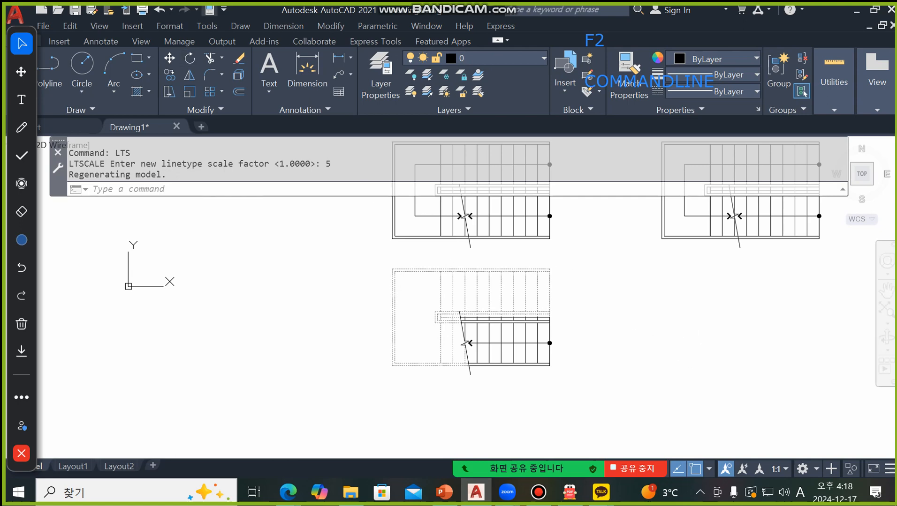
# Show the properties of the leftmost upper dashed tread line, moving the command line clear and widening the property name column.
pyautogui.hotkey('ctrl', '1')
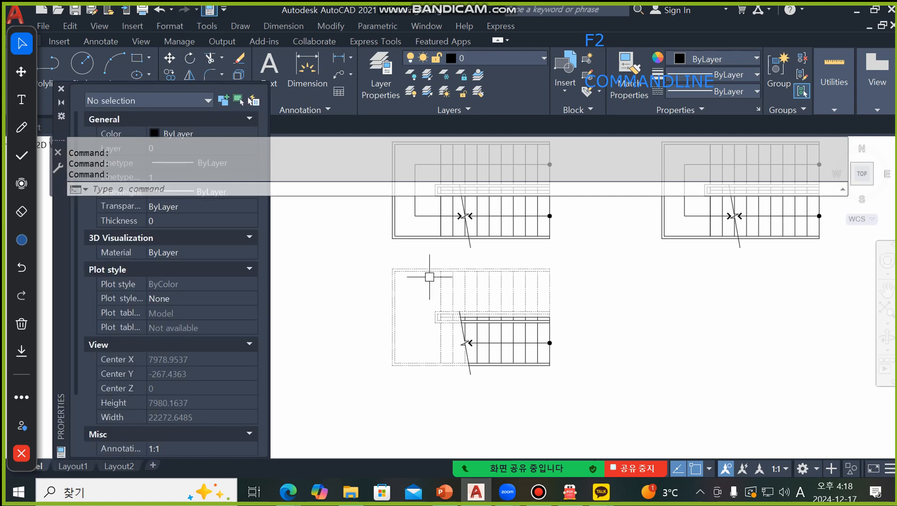
pyautogui.scroll(4, 433, 284)
pyautogui.click(433, 284)
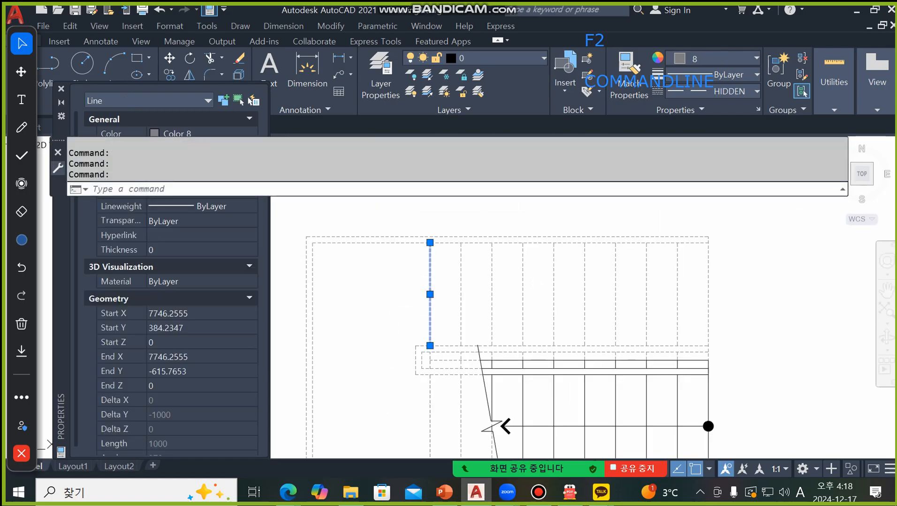
pyautogui.moveTo(58, 140); pyautogui.dragTo(57, 45)
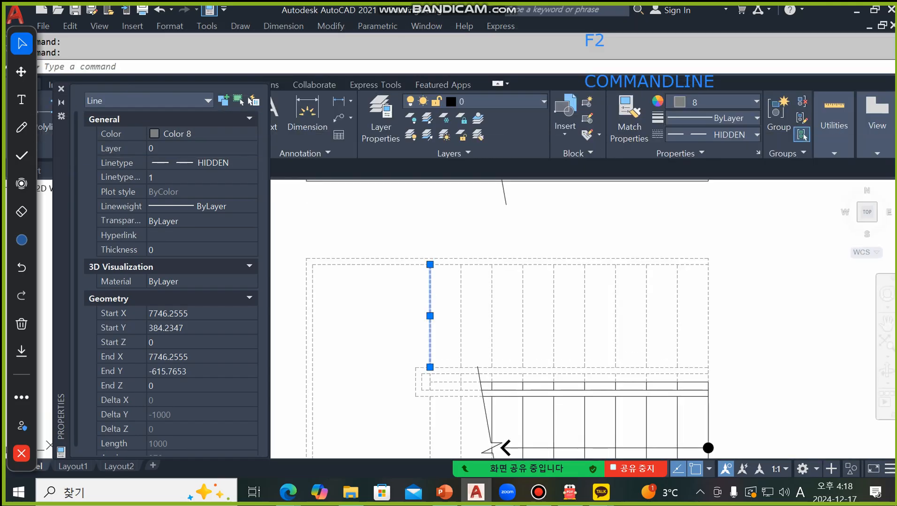
pyautogui.moveTo(146, 221); pyautogui.dragTo(174, 221)
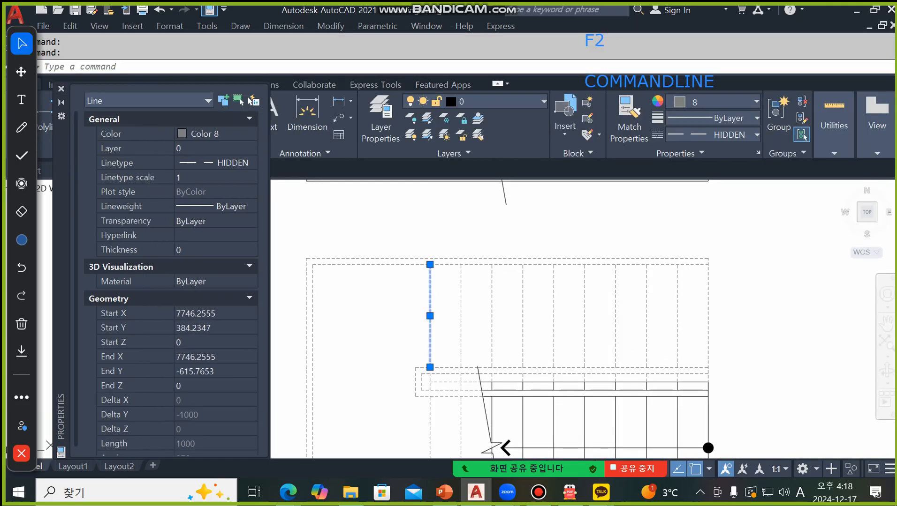
# Set the selected tread line's own linetype scale to 5 and deselect it.
pyautogui.click(192, 177)
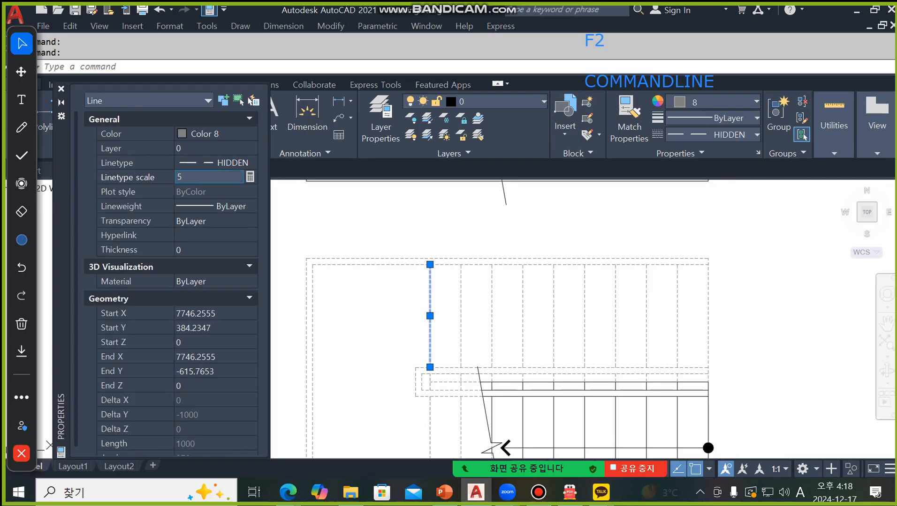
pyautogui.press('Return')
pyautogui.press('Escape')
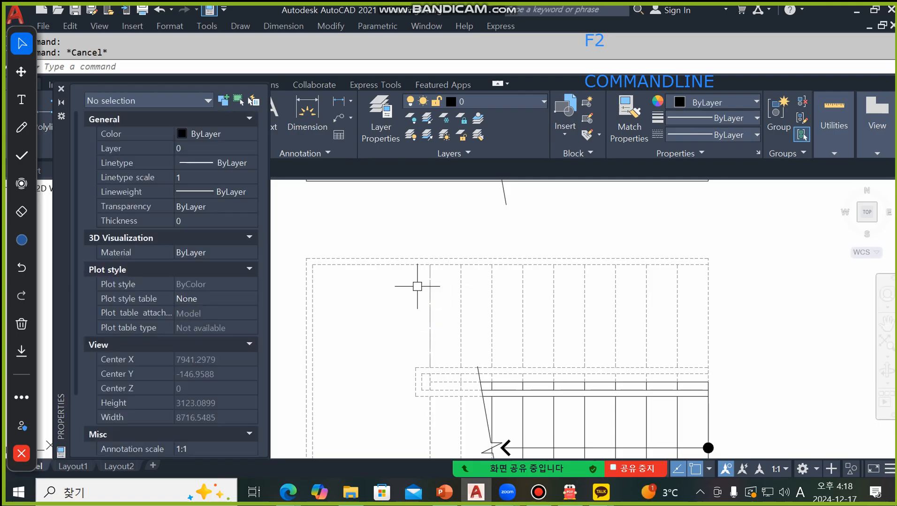
# Inspect the leftmost upper tread line's dash pattern and check its linetype scale in the properties.
pyautogui.moveTo(431, 317)
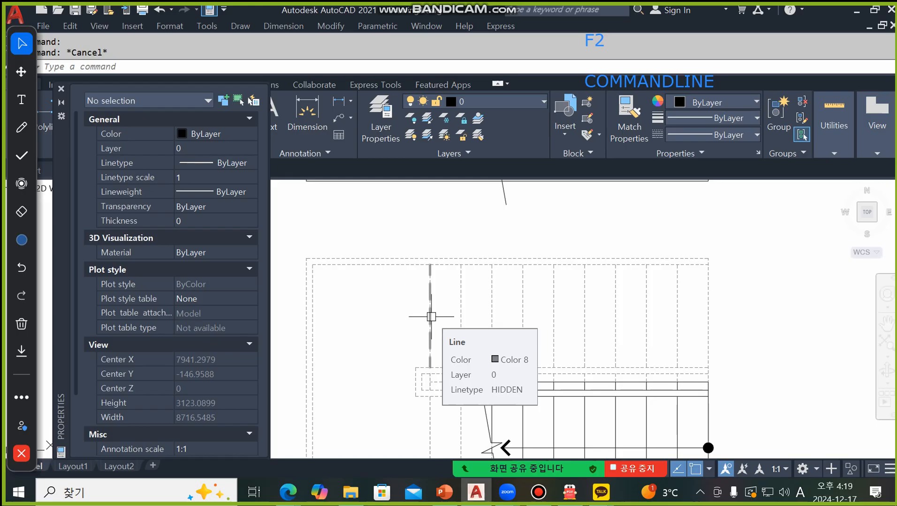
pyautogui.click(431, 316)
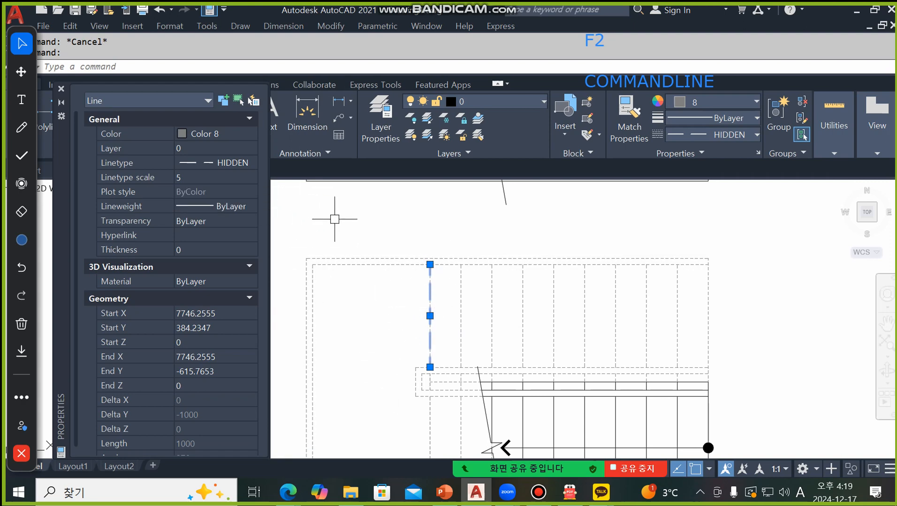
pyautogui.press('Escape')
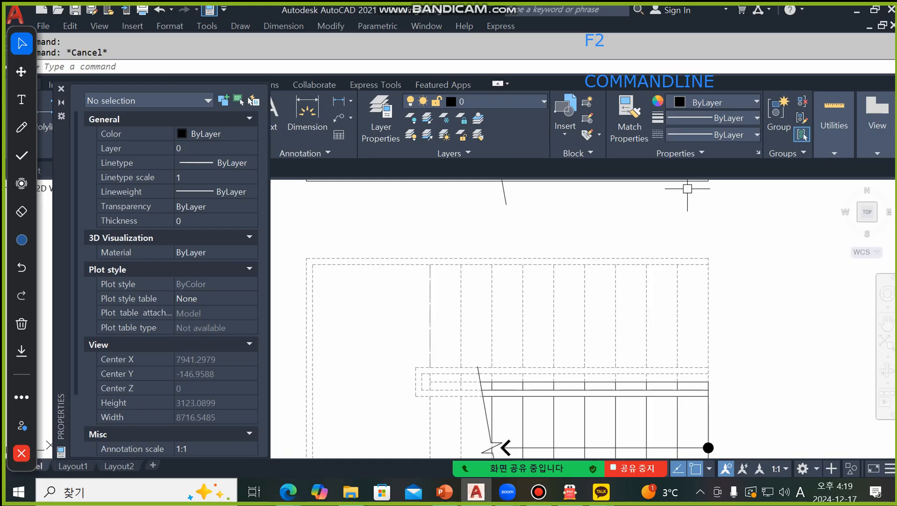
# Switch back to the textbook PDF in Edge at section 5.2 Line Type Scale.
pyautogui.moveTo(570, 492)
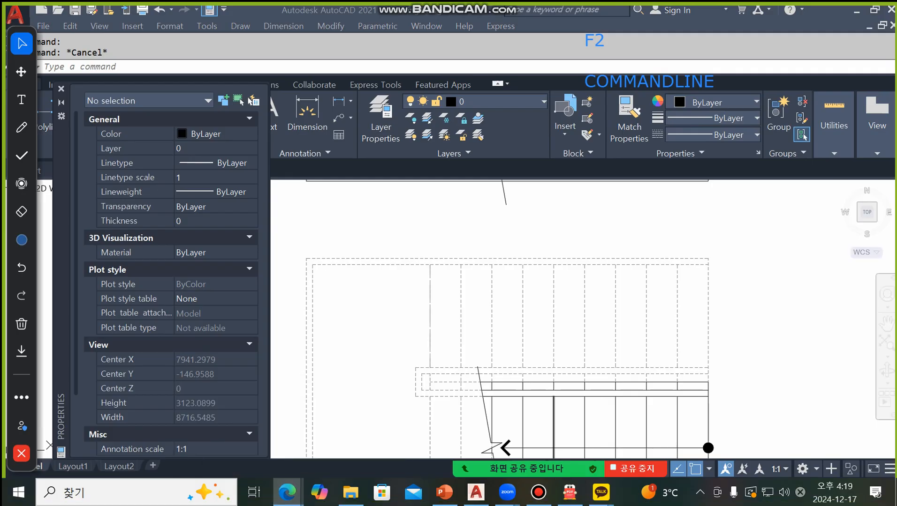
pyautogui.click(780, 142)
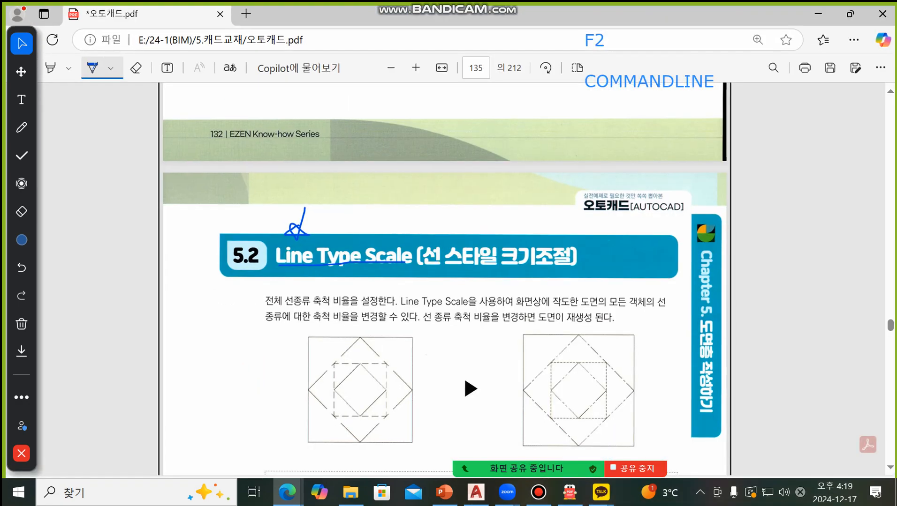
# In section 5.2, draw arrows at the before and after linetype figures and underline the LTS command and its scale factor prompt.
pyautogui.scroll(-3, 444, 279)
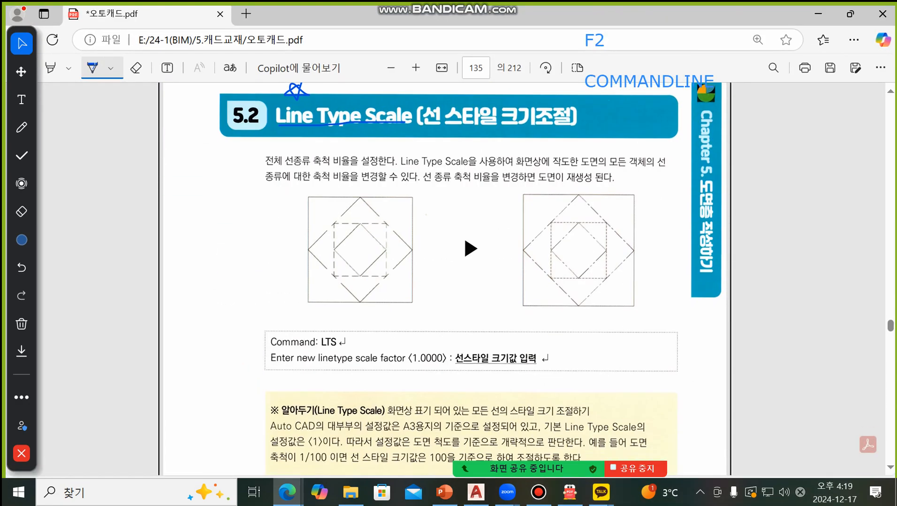
pyautogui.moveTo(410, 231); pyautogui.dragTo(444, 239)
pyautogui.moveTo(576, 335)
pyautogui.mouseDown()
pyautogui.moveTo(583, 280)
pyautogui.moveTo(592, 290)
pyautogui.moveTo(584, 281)
pyautogui.mouseUp()
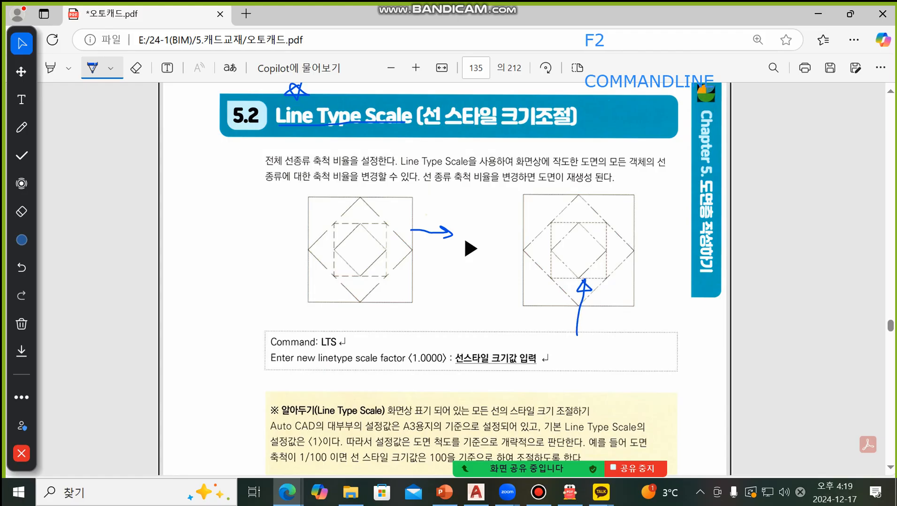
pyautogui.moveTo(266, 353)
pyautogui.mouseDown()
pyautogui.moveTo(335, 349)
pyautogui.moveTo(362, 367)
pyautogui.moveTo(529, 364)
pyautogui.mouseUp()
# In the yellow note, underline A3, <1>, 1/100 and the linetype scale wording, and circle the value 100.
pyautogui.scroll(-3, 469, 279)
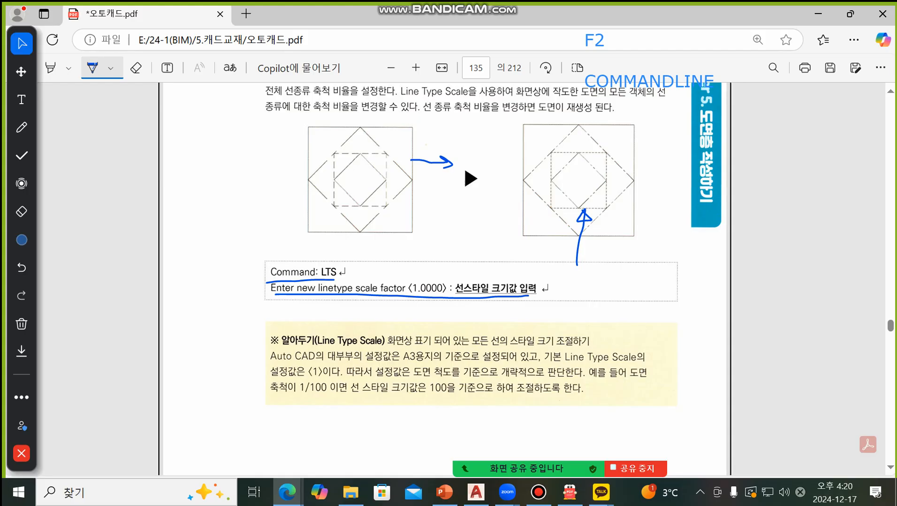
pyautogui.moveTo(402, 363); pyautogui.dragTo(421, 362)
pyautogui.moveTo(298, 379); pyautogui.dragTo(324, 378)
pyautogui.moveTo(307, 395)
pyautogui.mouseDown()
pyautogui.moveTo(468, 393)
pyautogui.moveTo(429, 381)
pyautogui.moveTo(464, 399)
pyautogui.mouseUp()
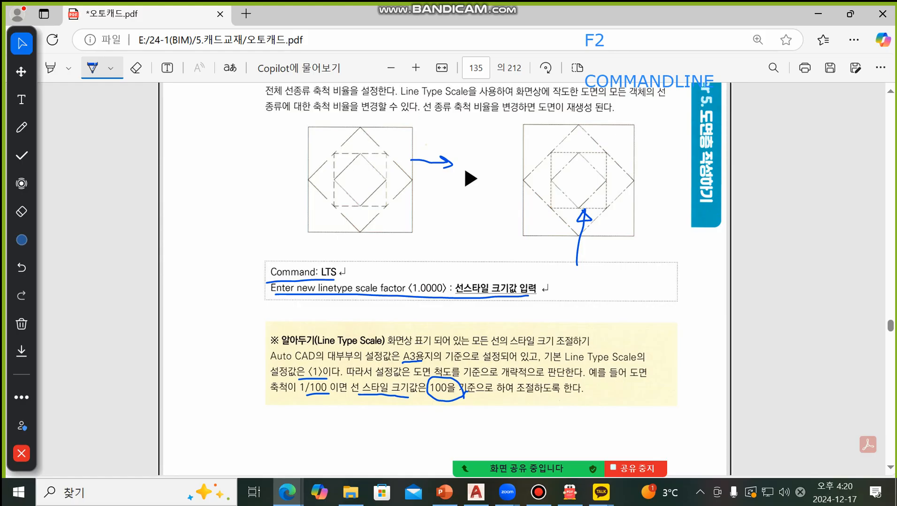
# Switch to AutoCAD, set the linetype scale of the second upper dashed tread line from the left to 10 and deselect it.
pyautogui.hotkey('alt', 'Tab')
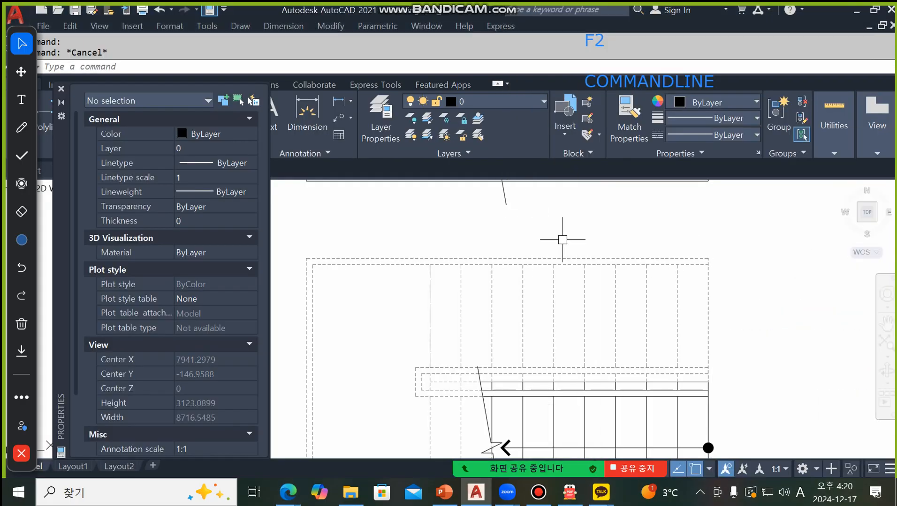
pyautogui.click(460, 312)
pyautogui.click(208, 177)
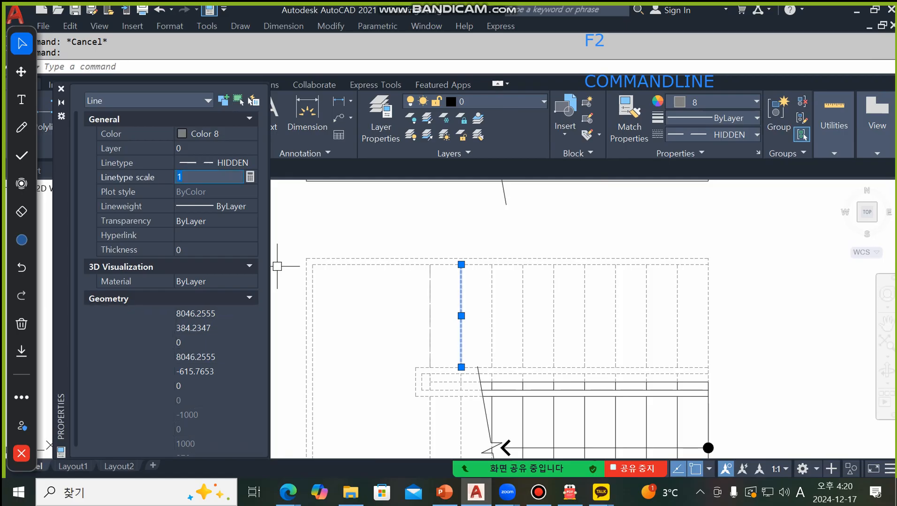
pyautogui.write('10')
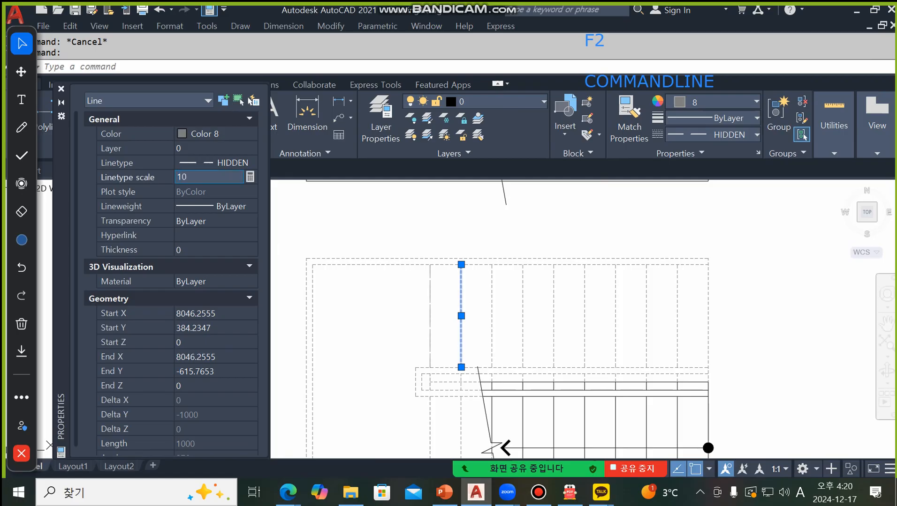
pyautogui.press('Return')
pyautogui.press('Escape')
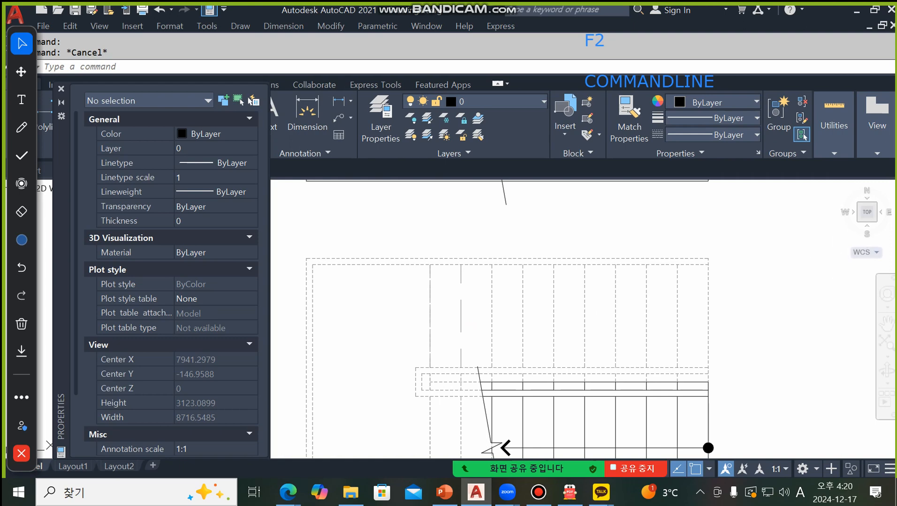
# Switch back to the textbook PDF in Edge and cross out the color index grid in section 5.3's Select Color figure.
pyautogui.moveTo(894, 213); pyautogui.dragTo(543, 145)
pyautogui.click(604, 147)
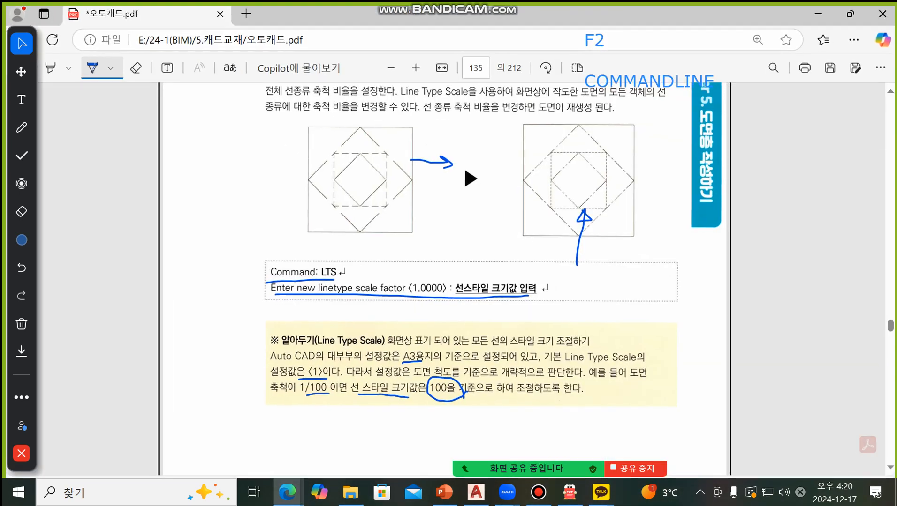
pyautogui.scroll(-10, 444, 279)
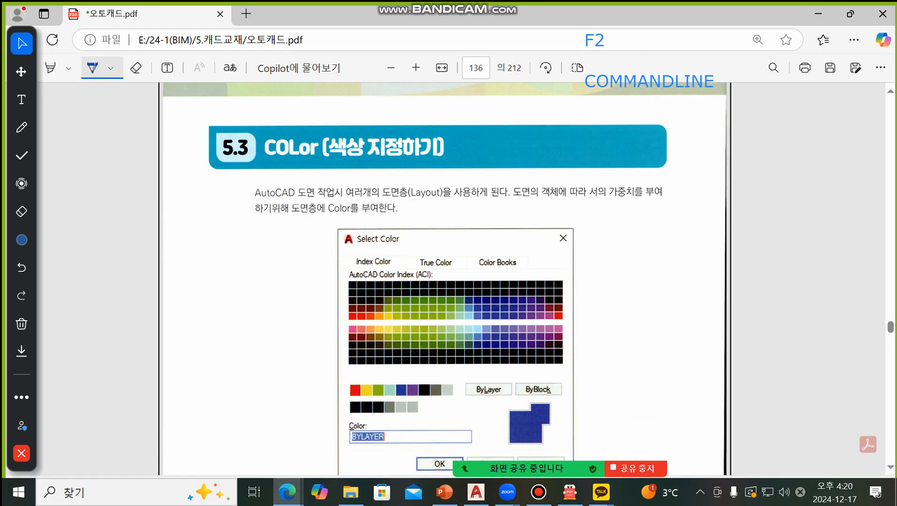
pyautogui.scroll(3, 445, 279)
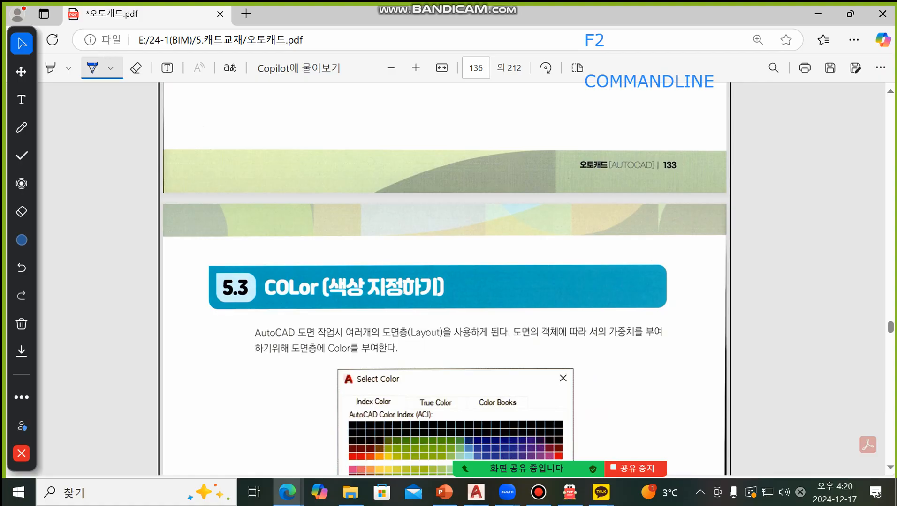
pyautogui.scroll(-4, 445, 279)
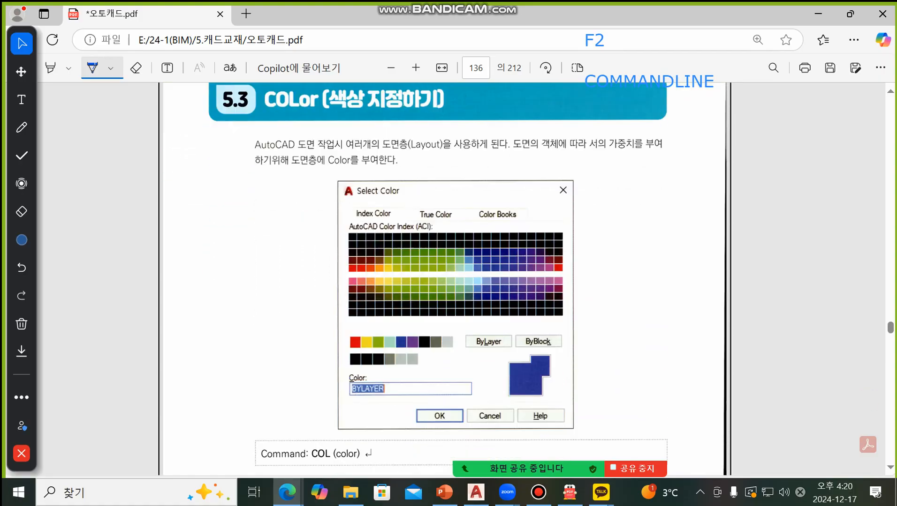
pyautogui.scroll(-1, 444, 280)
pyautogui.moveTo(507, 202); pyautogui.dragTo(380, 291)
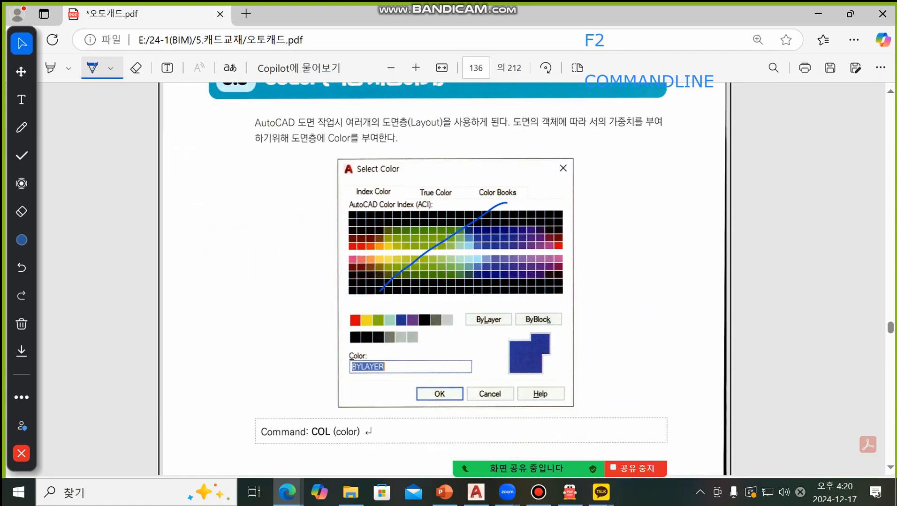
pyautogui.moveTo(387, 201); pyautogui.dragTo(541, 297)
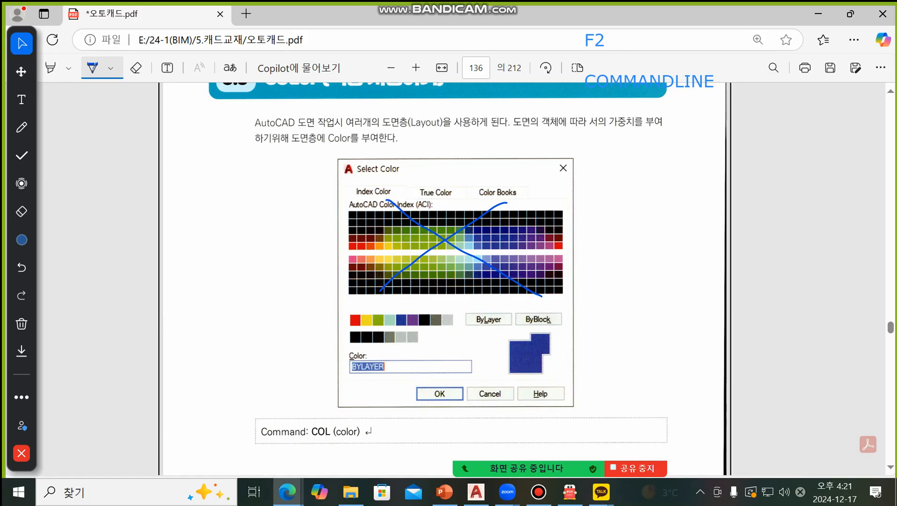
# Handwrite the color numbers 10, 150 and 151 below the crossed-out grid and circle 10 separately from the other two.
pyautogui.moveTo(440, 303)
pyautogui.mouseDown()
pyautogui.moveTo(464, 309)
pyautogui.moveTo(473, 299)
pyautogui.mouseUp()
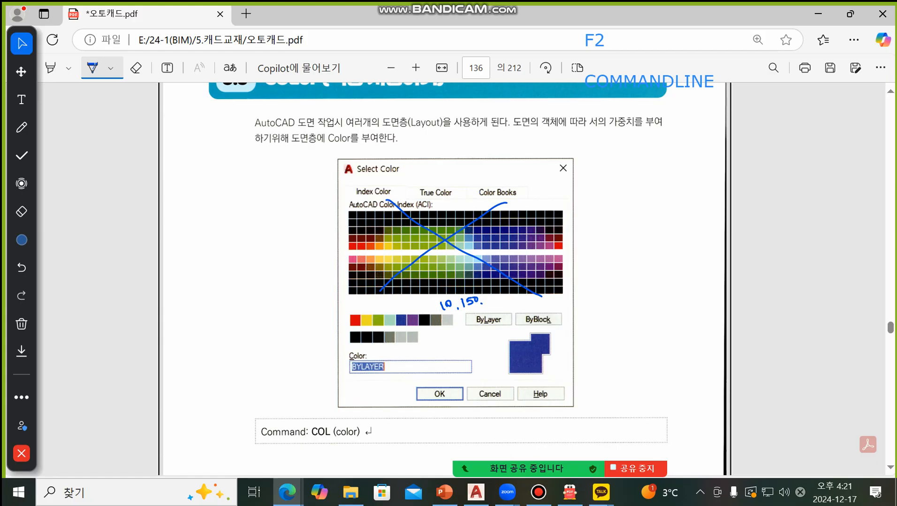
pyautogui.moveTo(490, 296)
pyautogui.mouseDown()
pyautogui.moveTo(489, 305)
pyautogui.moveTo(506, 305)
pyautogui.moveTo(505, 295)
pyautogui.moveTo(508, 304)
pyautogui.mouseUp()
pyautogui.moveTo(450, 315)
pyautogui.mouseDown()
pyautogui.moveTo(435, 301)
pyautogui.moveTo(450, 296)
pyautogui.moveTo(453, 314)
pyautogui.mouseUp()
pyautogui.moveTo(519, 306)
pyautogui.mouseDown()
pyautogui.moveTo(466, 319)
pyautogui.moveTo(458, 311)
pyautogui.moveTo(460, 291)
pyautogui.moveTo(498, 283)
pyautogui.moveTo(518, 290)
pyautogui.moveTo(524, 306)
pyautogui.mouseUp()
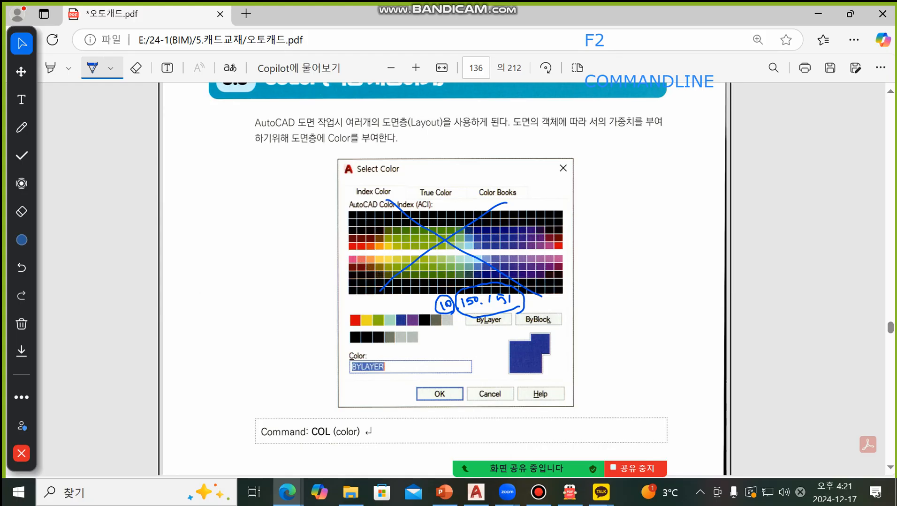
# Box the upper row of basic color swatches, draw a star beside it and handwrite numbers on the swatches.
pyautogui.moveTo(339, 327)
pyautogui.mouseDown()
pyautogui.moveTo(453, 333)
pyautogui.moveTo(458, 313)
pyautogui.moveTo(345, 305)
pyautogui.moveTo(341, 333)
pyautogui.mouseUp()
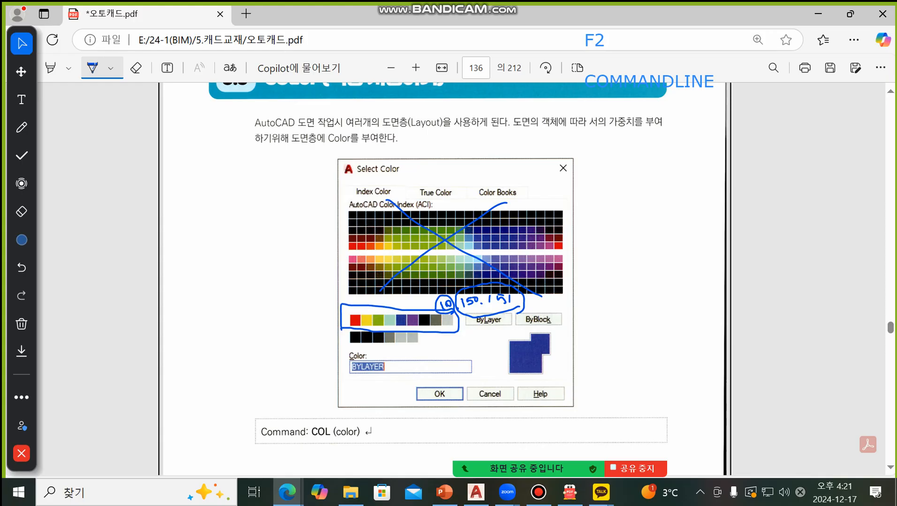
pyautogui.moveTo(339, 295)
pyautogui.mouseDown()
pyautogui.moveTo(326, 300)
pyautogui.moveTo(329, 312)
pyautogui.moveTo(336, 305)
pyautogui.mouseUp()
pyautogui.moveTo(388, 321); pyautogui.dragTo(387, 329)
pyautogui.moveTo(400, 325); pyautogui.dragTo(403, 332)
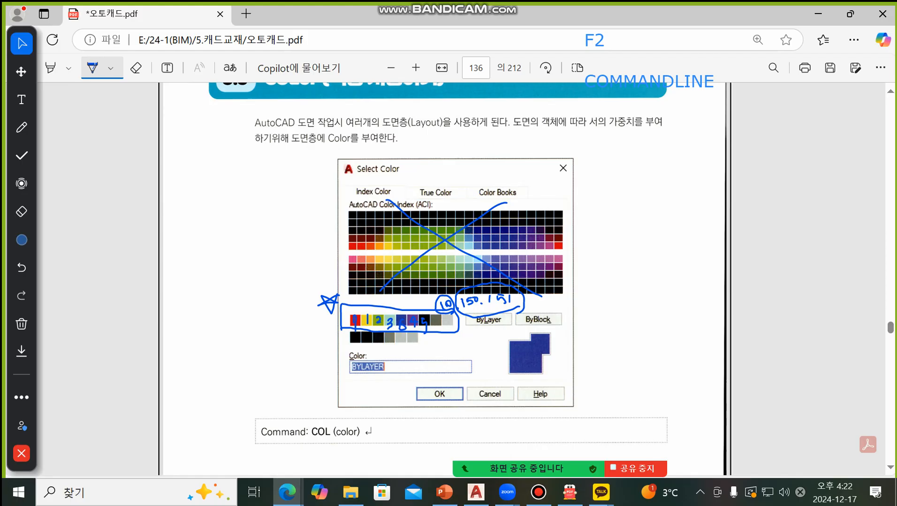
pyautogui.moveTo(440, 321)
pyautogui.mouseDown()
pyautogui.moveTo(448, 330)
pyautogui.moveTo(444, 323)
pyautogui.mouseUp()
# Go to section 5.4 of the textbook and underline its LAyer heading.
pyautogui.scroll(-10, 444, 279)
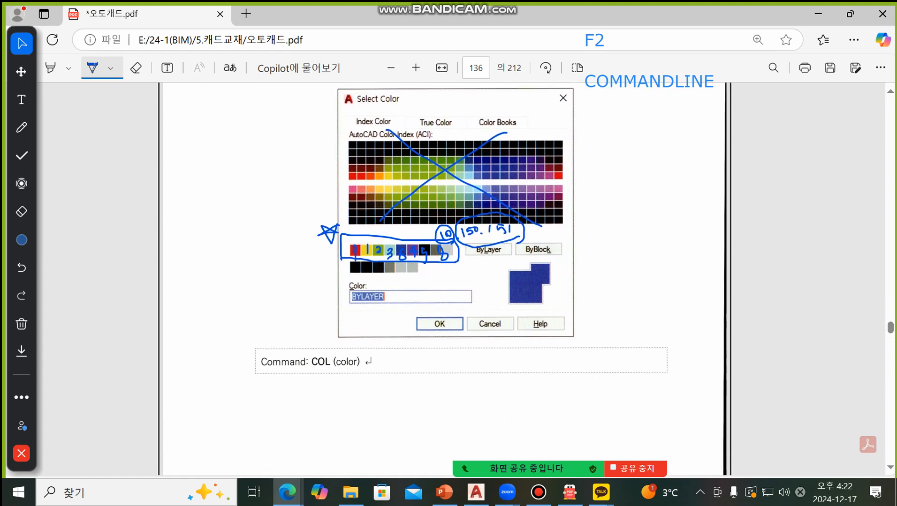
pyautogui.scroll(-1, 445, 278)
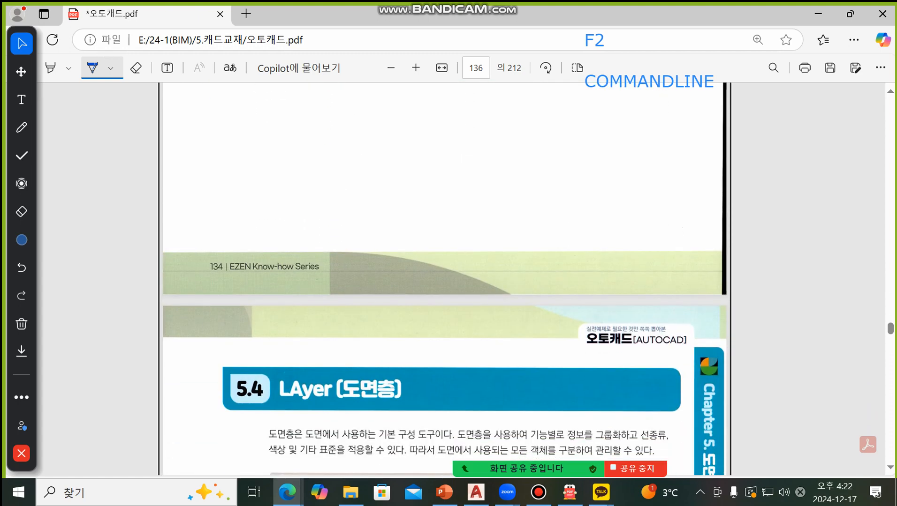
pyautogui.scroll(-5, 445, 279)
pyautogui.scroll(-6, 445, 279)
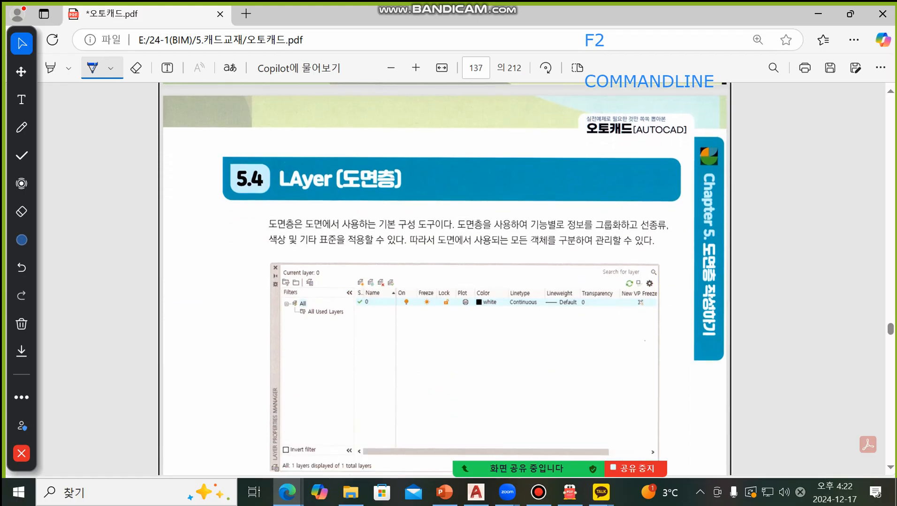
pyautogui.moveTo(280, 119); pyautogui.dragTo(359, 114)
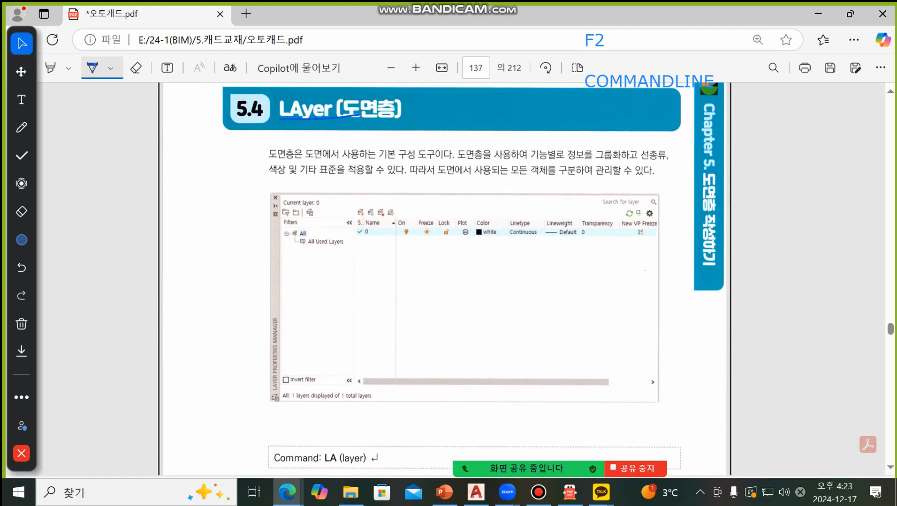
# Circle the LA (layer) command and draw a curved arrow from it to the Layer Properties Manager figure.
pyautogui.scroll(-5, 445, 279)
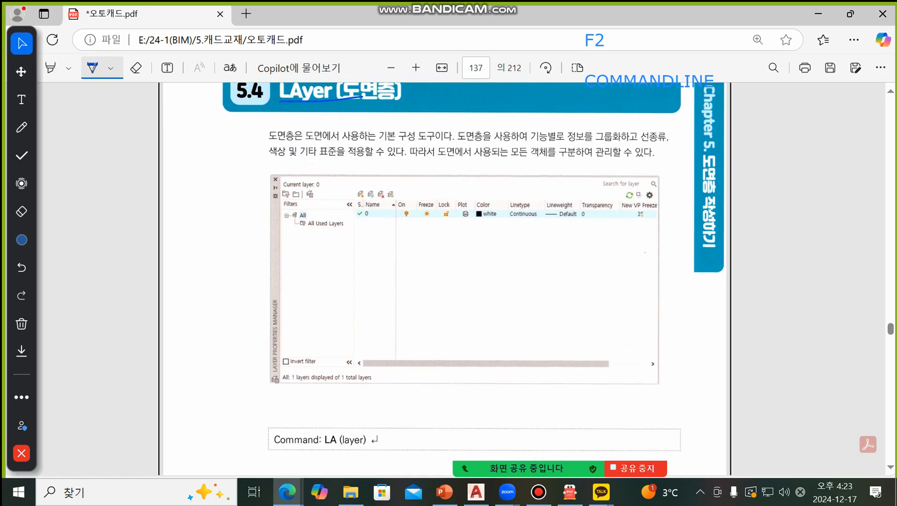
pyautogui.moveTo(361, 334)
pyautogui.mouseDown()
pyautogui.moveTo(352, 300)
pyautogui.moveTo(361, 341)
pyautogui.mouseUp()
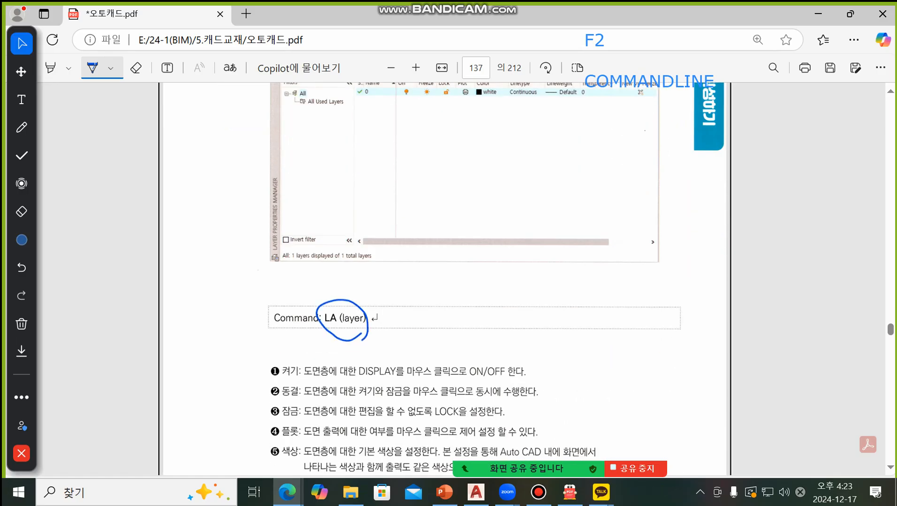
pyautogui.scroll(3, 361, 341)
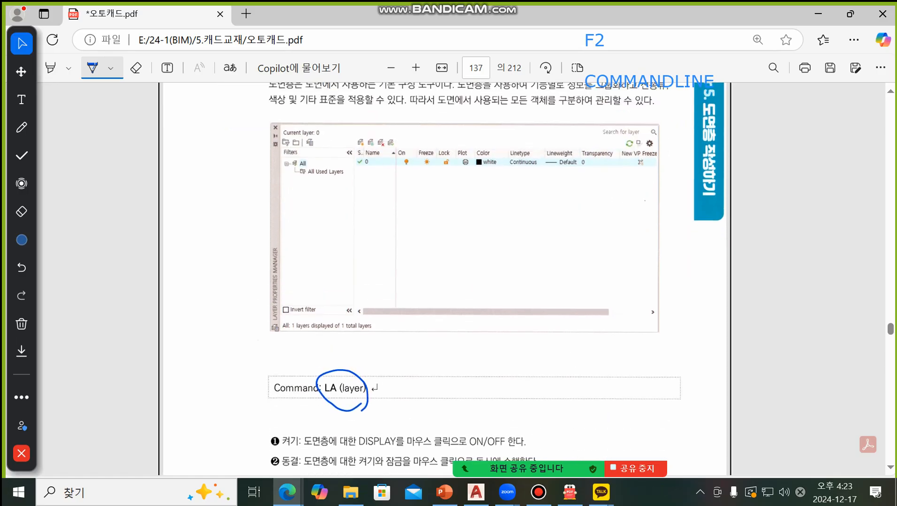
pyautogui.moveTo(319, 377)
pyautogui.mouseDown()
pyautogui.moveTo(305, 378)
pyautogui.moveTo(279, 272)
pyautogui.mouseUp()
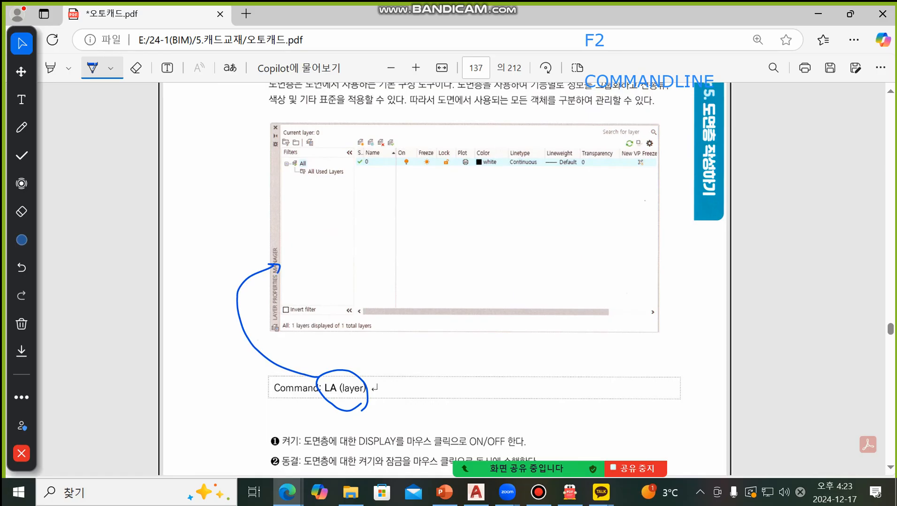
# Underline the first five layer setting names in the numbered list: 켜기, 동결, 잠금, 플롯 and 색상.
pyautogui.scroll(-3, 469, 282)
pyautogui.scroll(3, 469, 281)
pyautogui.scroll(-3, 469, 282)
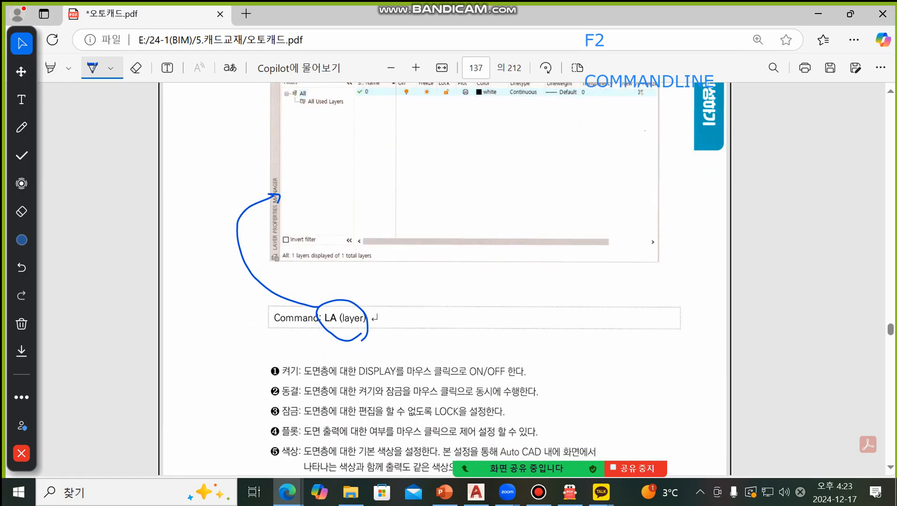
pyautogui.moveTo(282, 382)
pyautogui.mouseDown()
pyautogui.moveTo(302, 381)
pyautogui.moveTo(299, 449)
pyautogui.mouseUp()
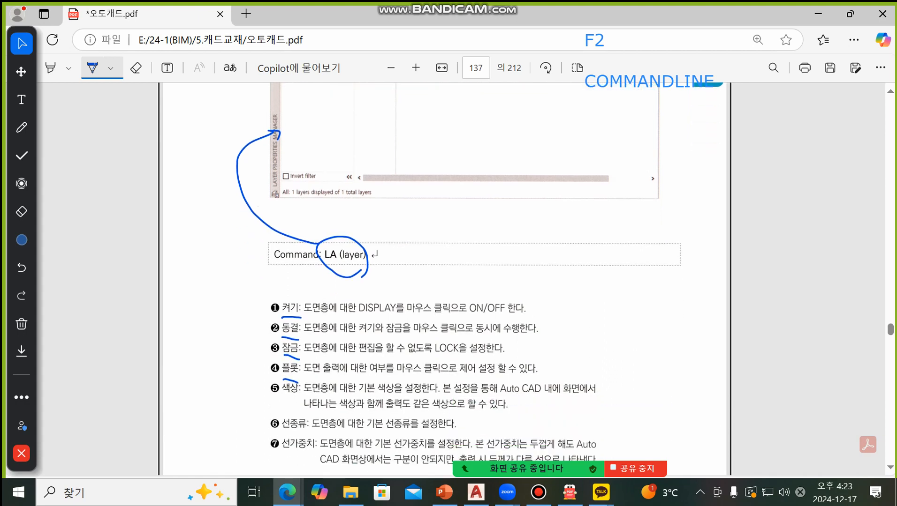
pyautogui.scroll(-2, 478, 272)
pyautogui.moveTo(279, 392); pyautogui.dragTo(296, 398)
# Cross out list item 7 (선가중치) and bracket items 1 to 6, adding a mark beside item 4.
pyautogui.moveTo(286, 430)
pyautogui.mouseDown()
pyautogui.moveTo(309, 435)
pyautogui.moveTo(306, 451)
pyautogui.moveTo(285, 456)
pyautogui.moveTo(305, 449)
pyautogui.mouseUp()
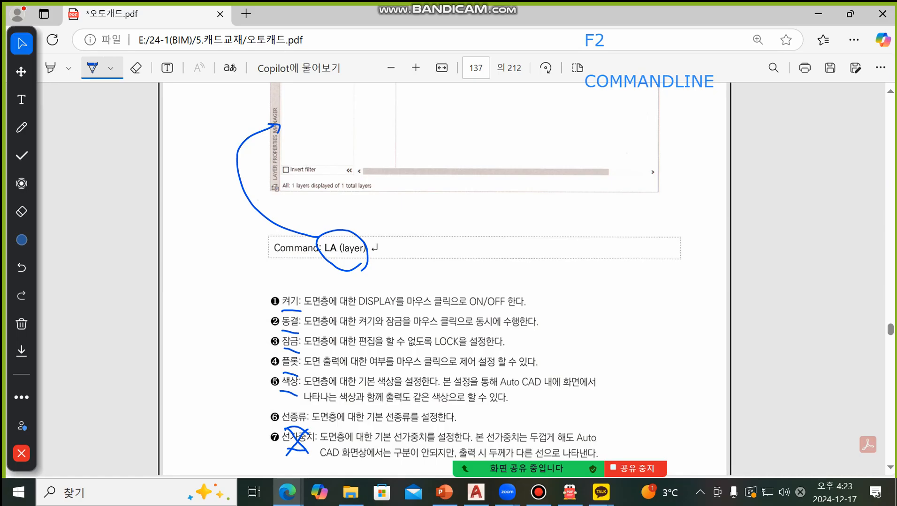
pyautogui.moveTo(267, 424)
pyautogui.mouseDown()
pyautogui.moveTo(249, 327)
pyautogui.moveTo(269, 292)
pyautogui.mouseUp()
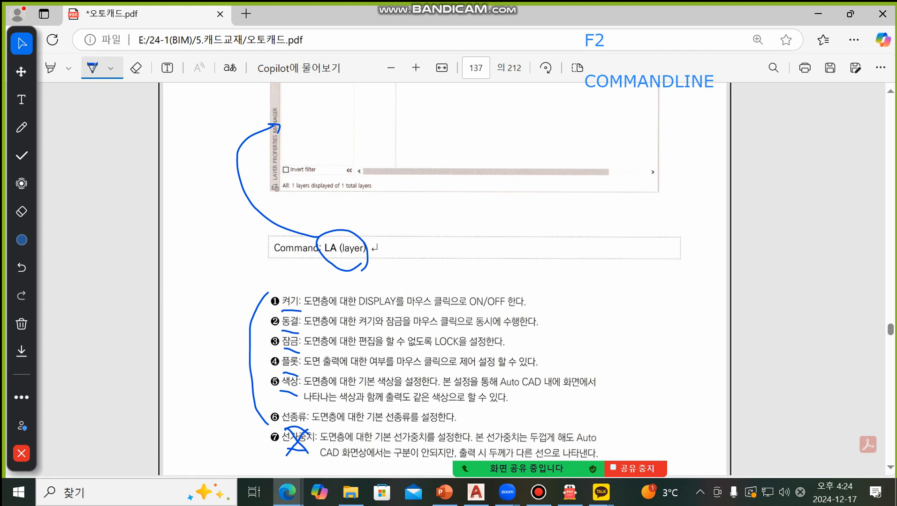
pyautogui.moveTo(264, 356)
pyautogui.mouseDown()
pyautogui.moveTo(255, 367)
pyautogui.moveTo(263, 358)
pyautogui.moveTo(265, 373)
pyautogui.moveTo(266, 360)
pyautogui.mouseUp()
# Circle the Plot column heading in the enlarged Layer Properties Manager figure and mark the printer icon below it.
pyautogui.scroll(5, 479, 282)
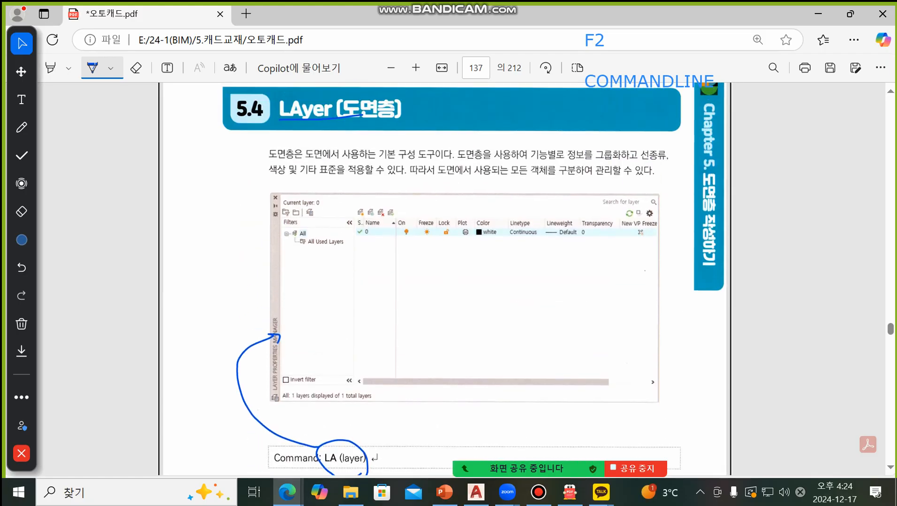
pyautogui.keyDown('ctrl'); pyautogui.scroll(3, 458, 233); pyautogui.keyUp('ctrl')
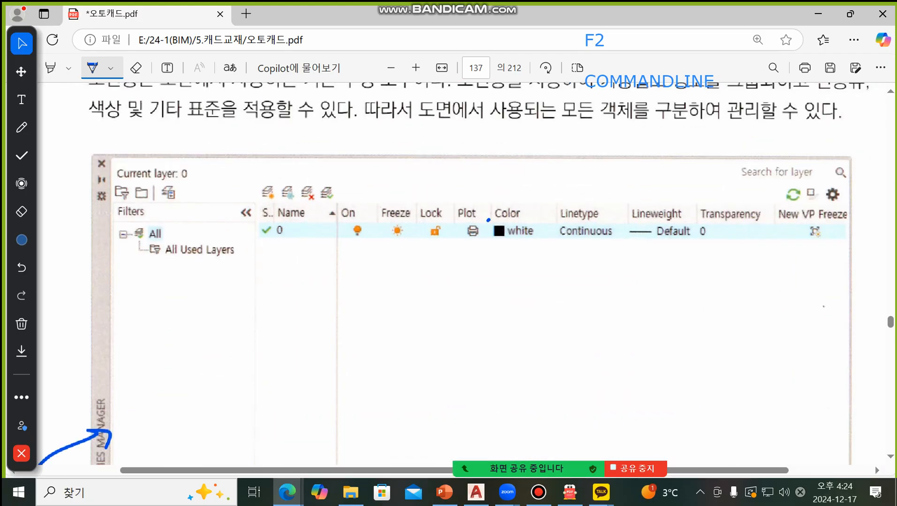
pyautogui.moveTo(488, 220)
pyautogui.mouseDown()
pyautogui.moveTo(460, 219)
pyautogui.moveTo(488, 206)
pyautogui.moveTo(490, 220)
pyautogui.moveTo(472, 241)
pyautogui.moveTo(489, 251)
pyautogui.moveTo(475, 244)
pyautogui.moveTo(481, 237)
pyautogui.moveTo(487, 259)
pyautogui.mouseUp()
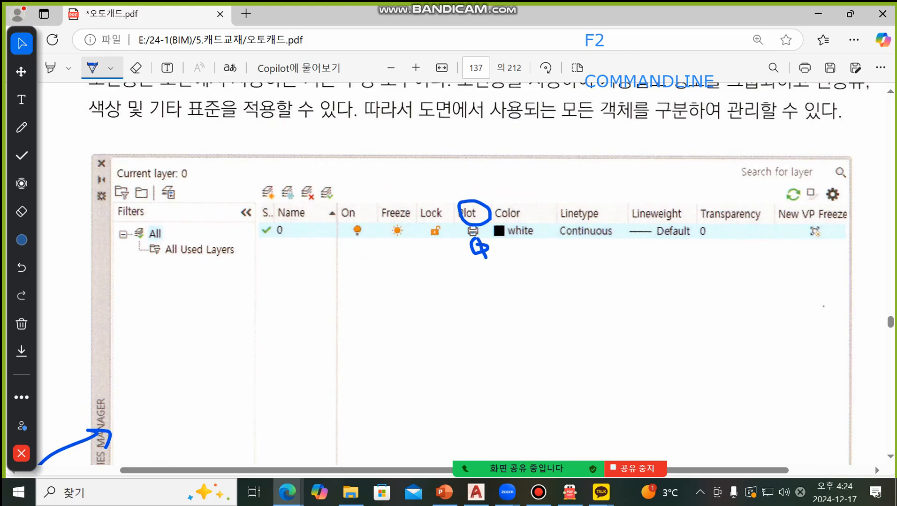